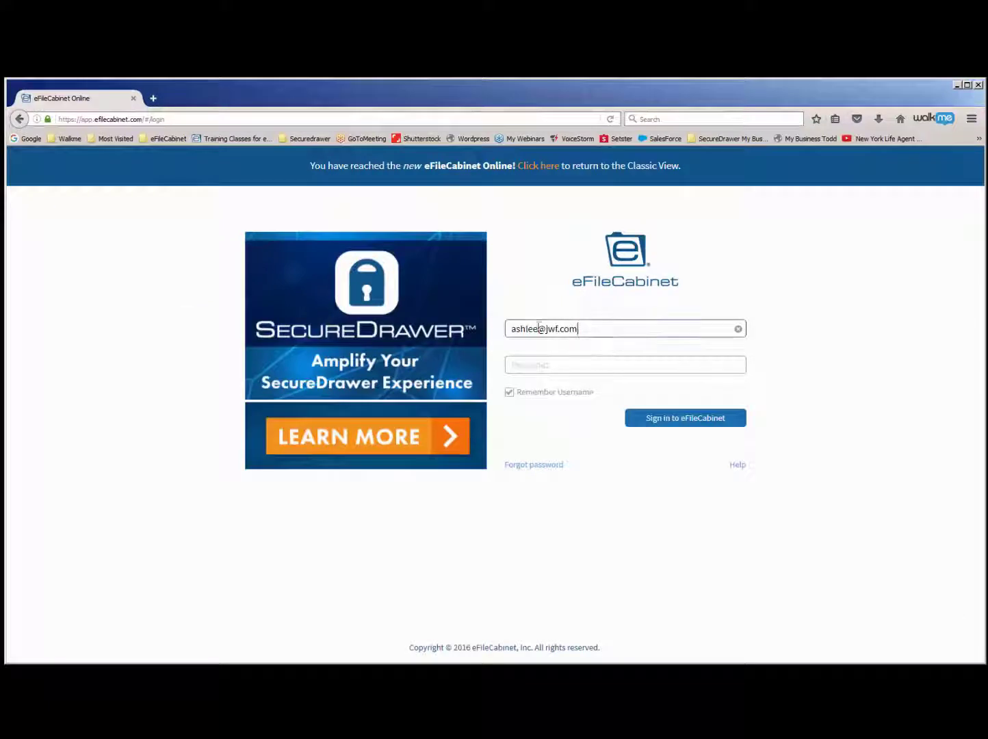
Sign in to eFileCabinet Online with the administrator's e-mail address and account password.
text(p)
click(535, 346)
click(547, 371)
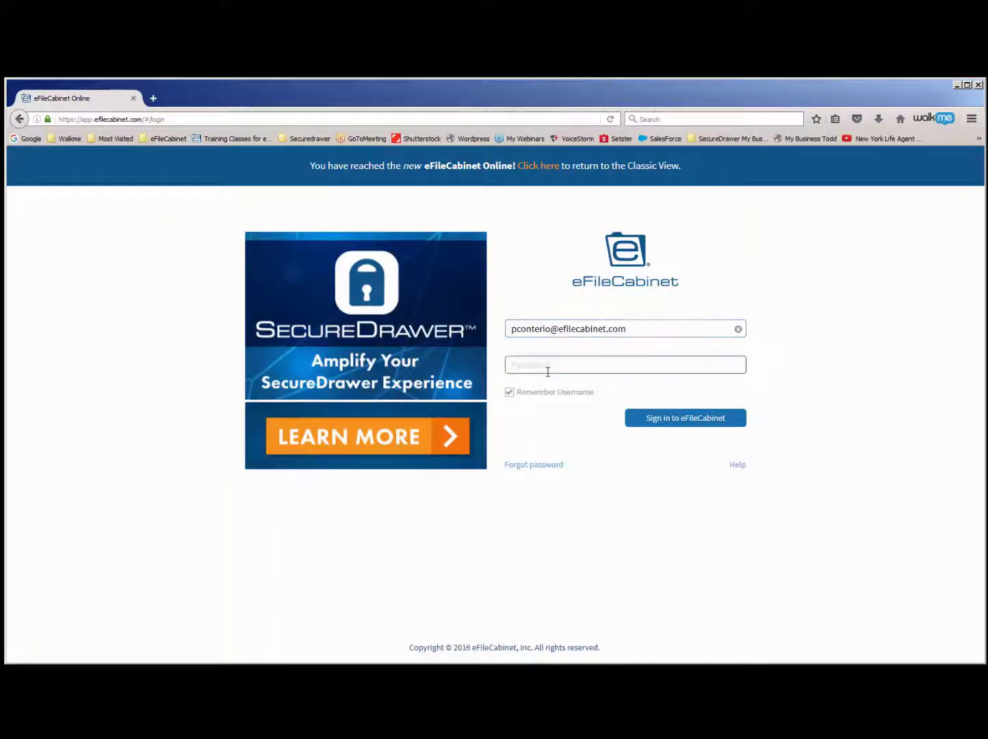
key(Return)
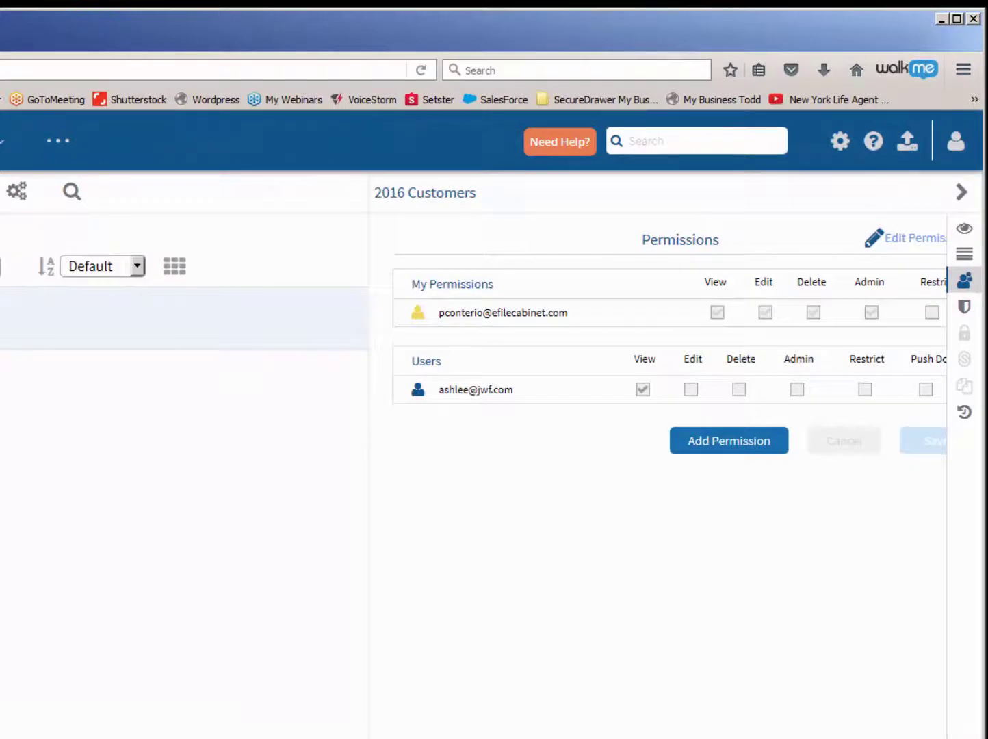
Remove the listed user's permission from the 2016 Customers cabinet and save the permission changes.
scroll(658, 475, right, 1)
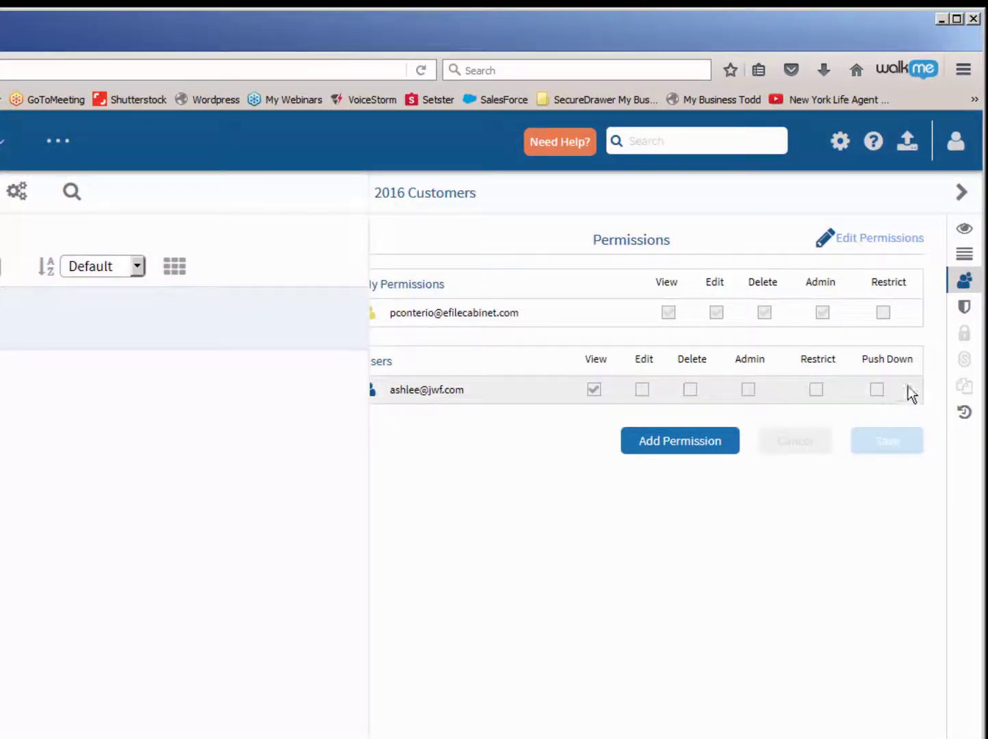
click(883, 239)
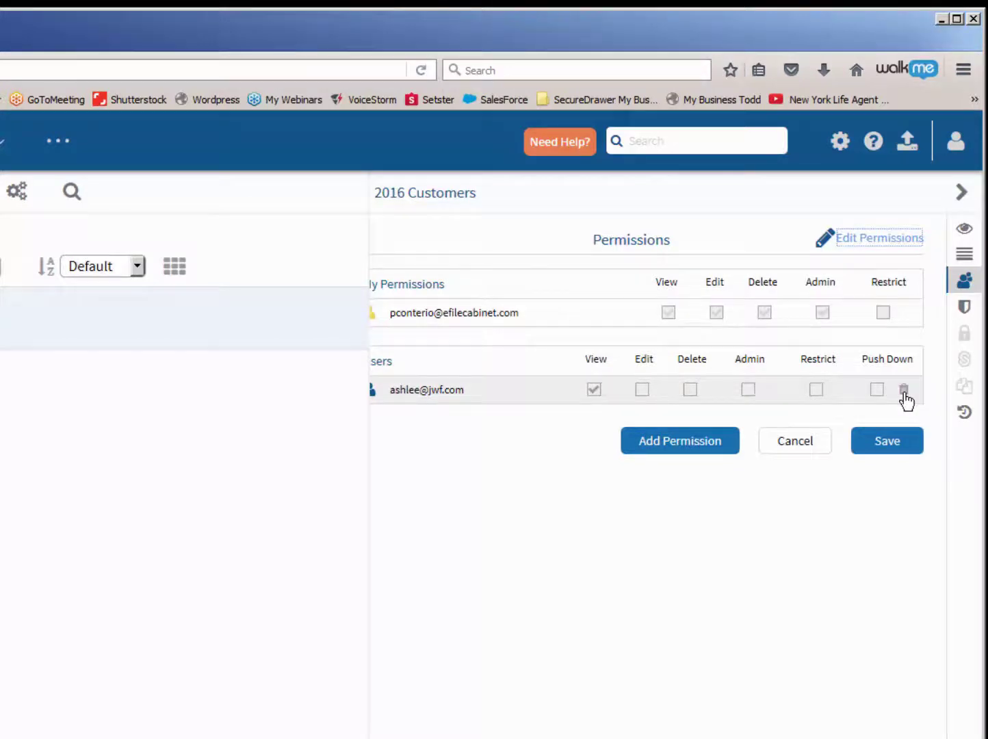
click(903, 393)
click(892, 368)
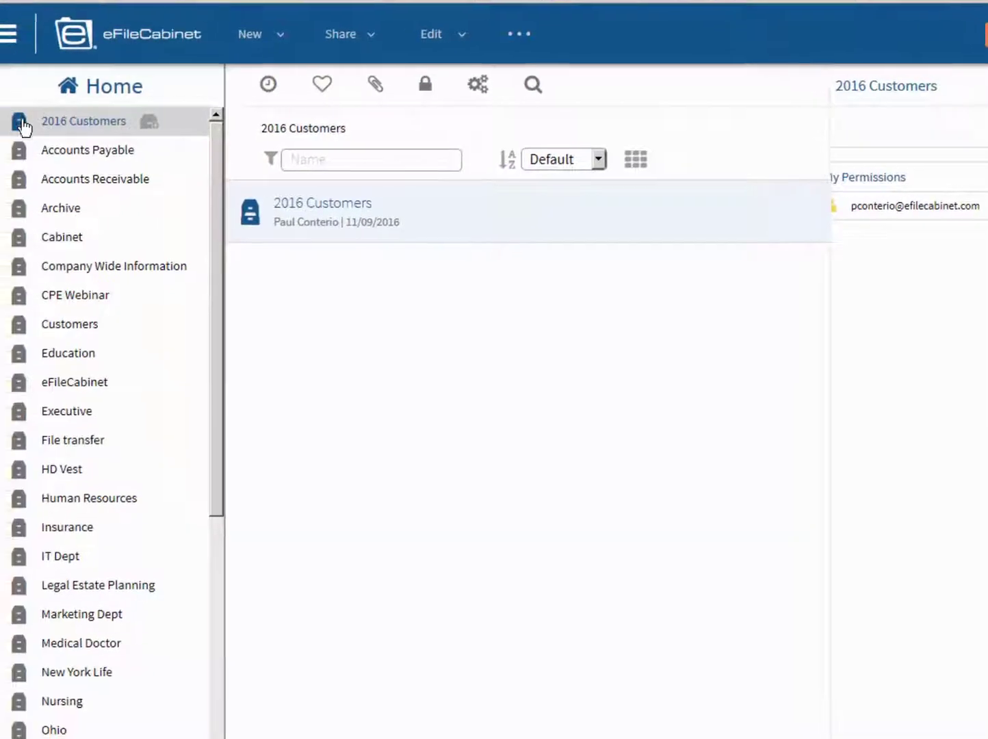
right_click(22, 125)
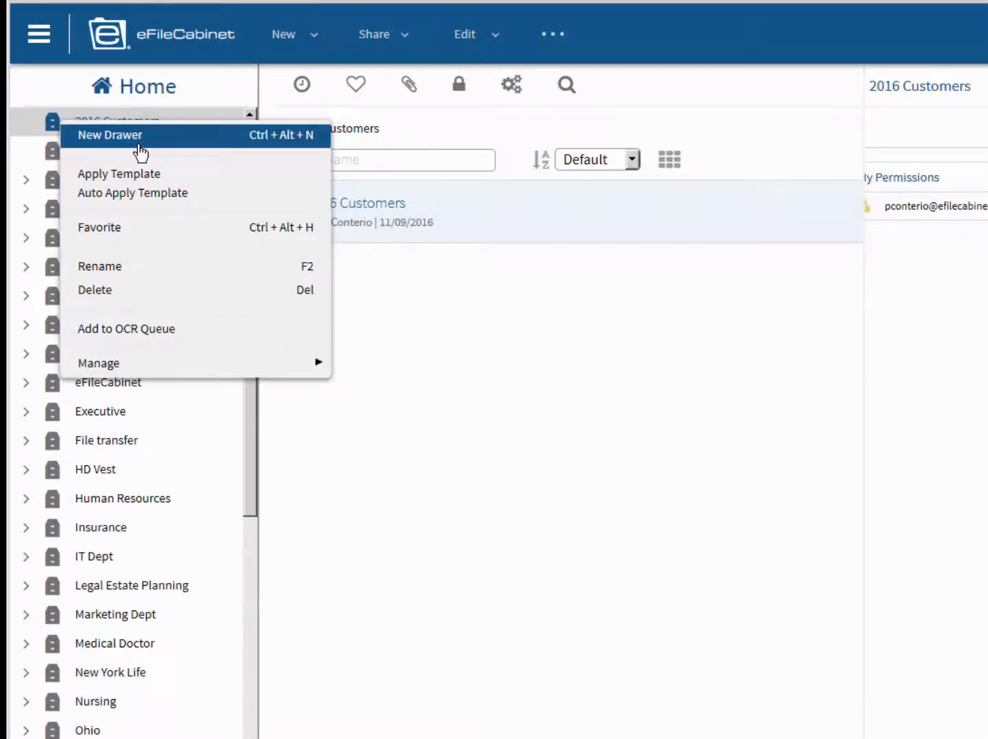
click(507, 398)
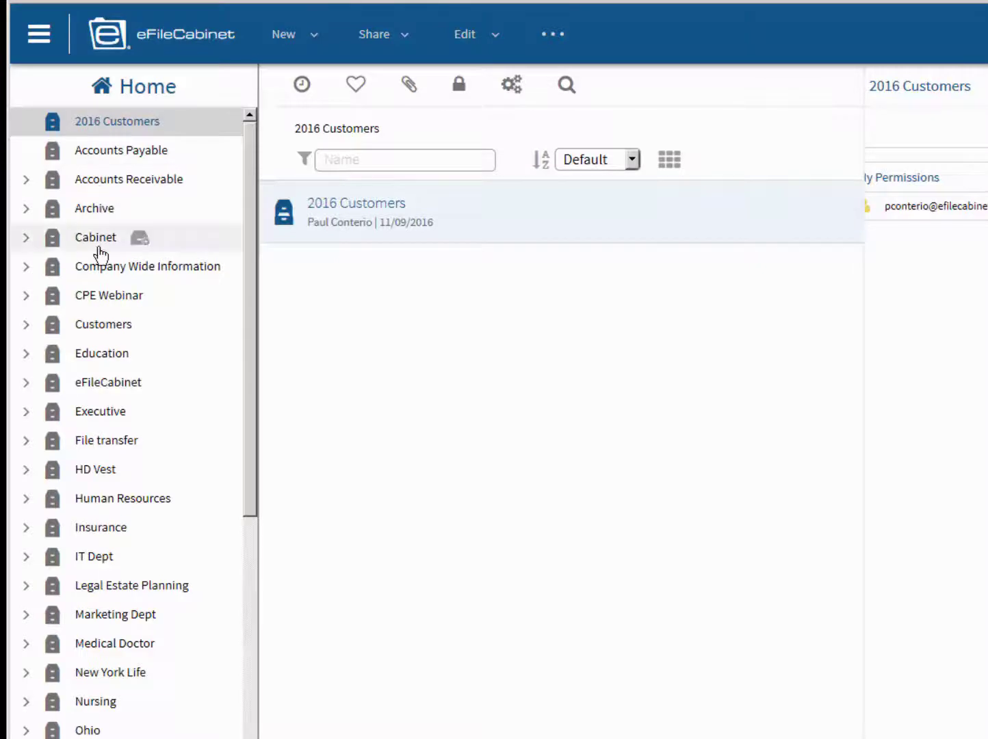
Open the EFC 10 Client Import CSV file from the desktop in Excel and widen the Drawer Name and Login Email columns.
drag(658, 0, 657, 234)
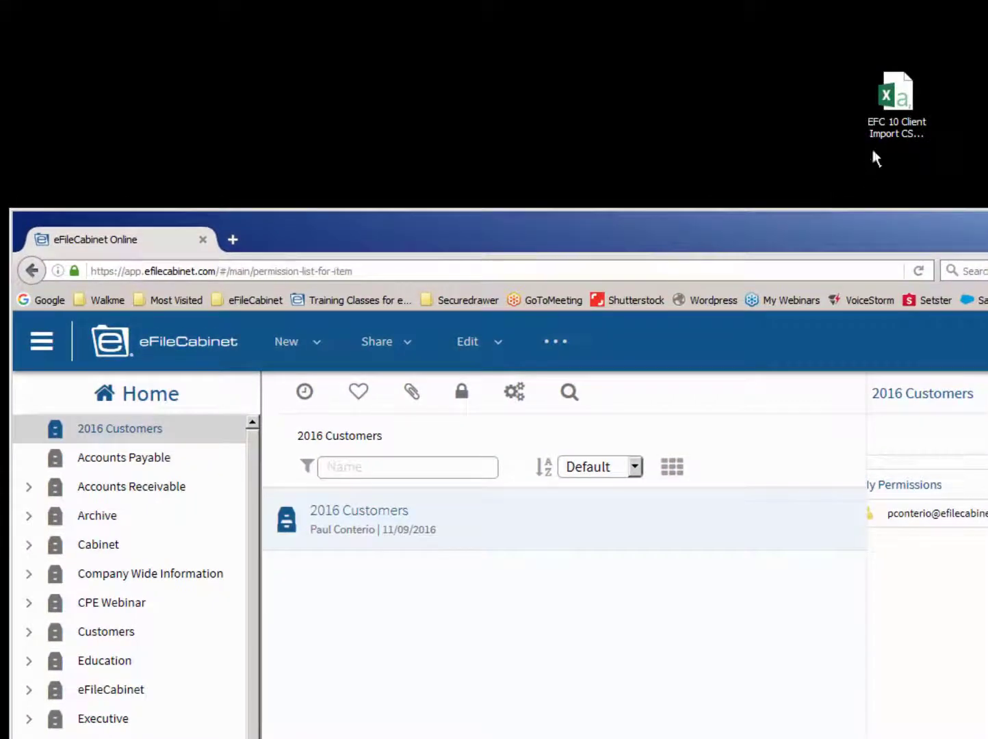
double_click(898, 94)
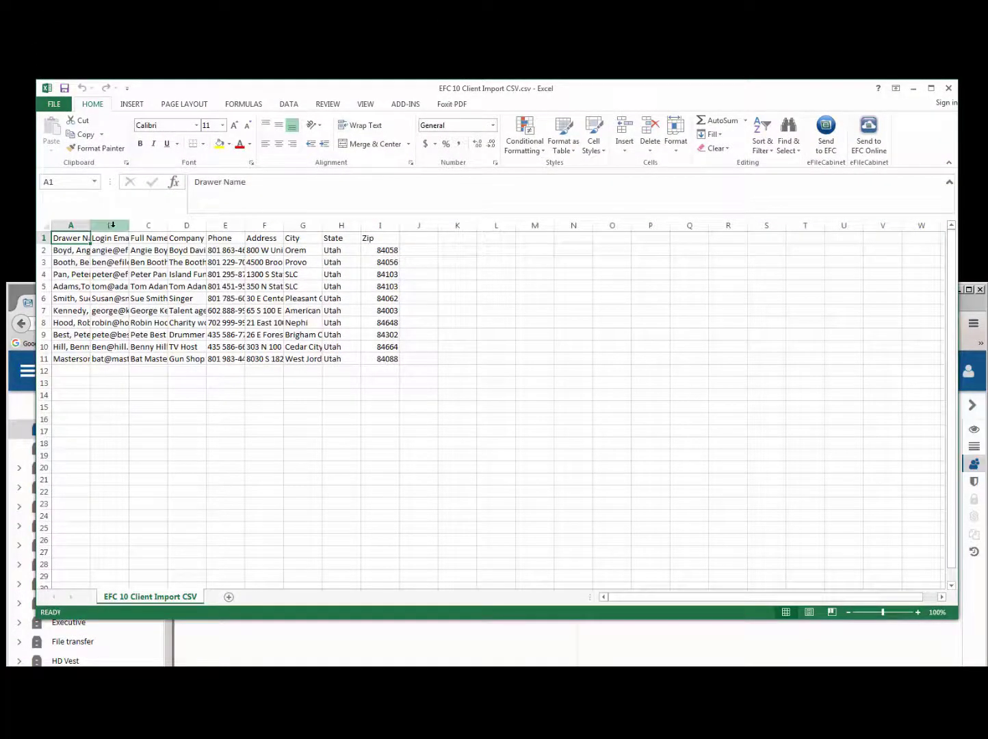
drag(91, 228, 132, 239)
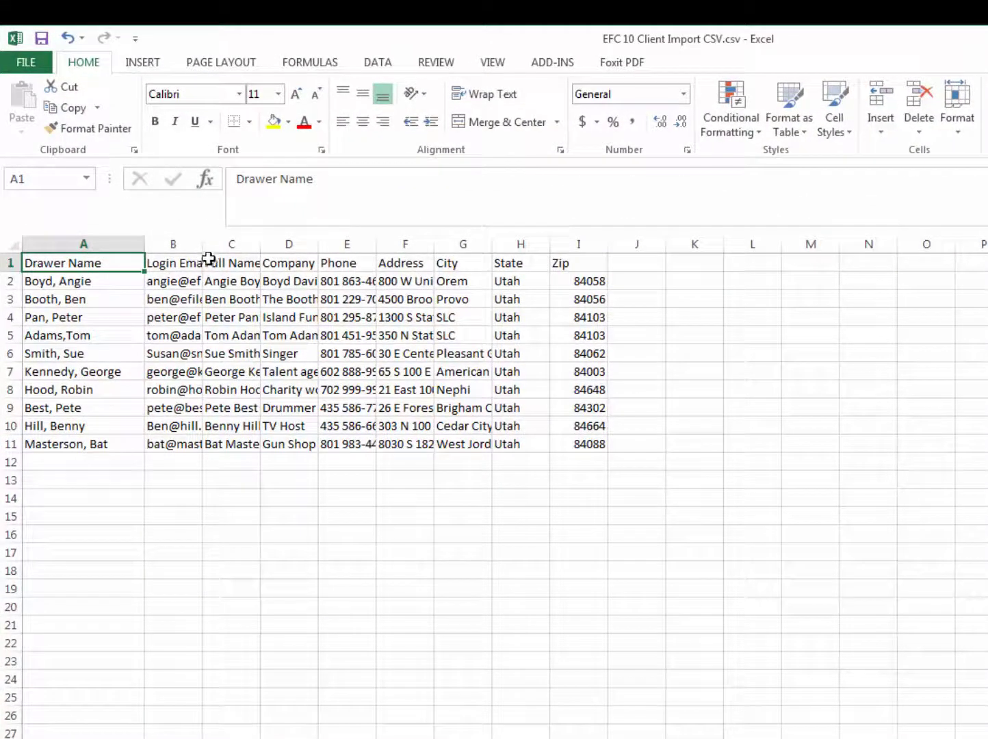
drag(200, 245, 262, 247)
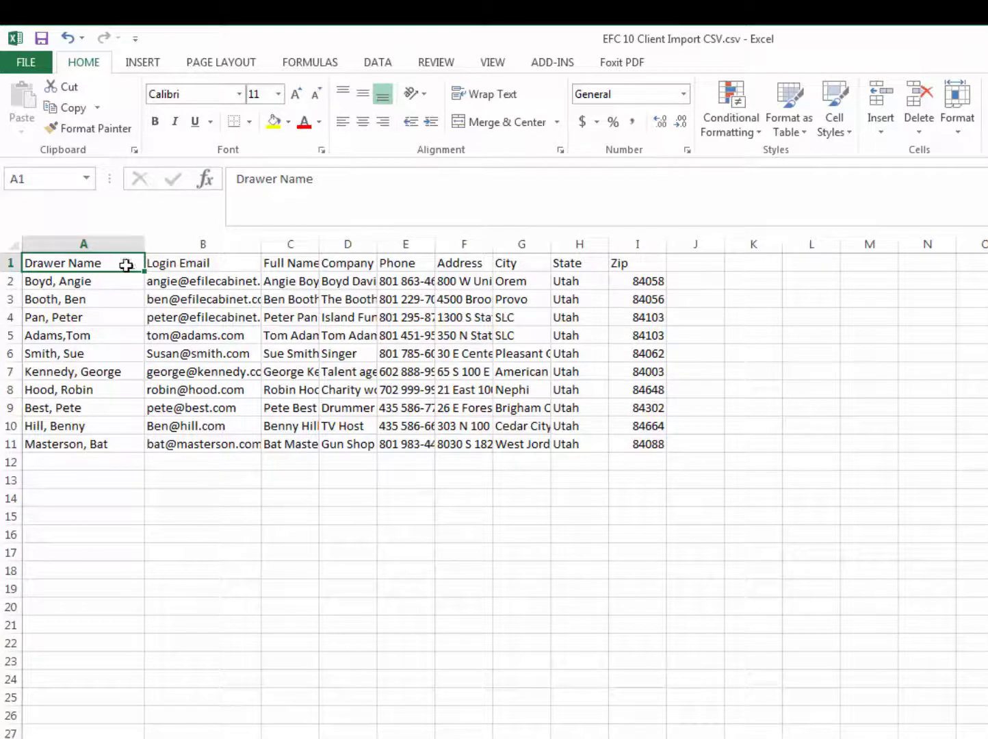
Review the CSV's header cells from Login Email to Address, close the file without saving, and return to the eFileCabinet window.
click(182, 263)
click(301, 266)
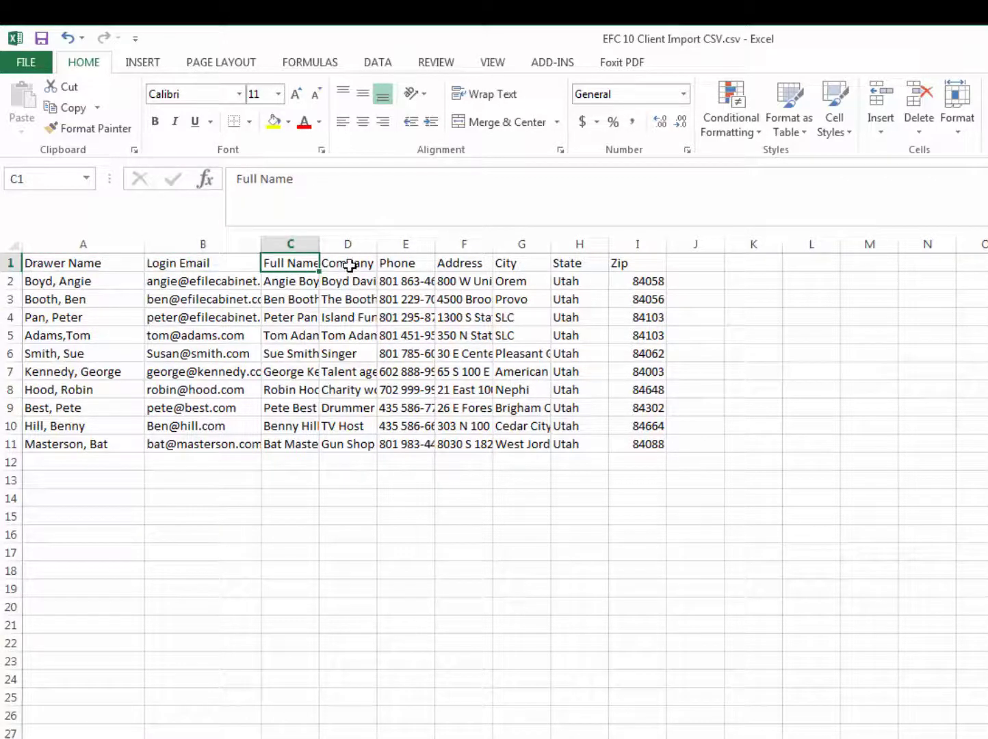
click(348, 266)
click(407, 266)
click(462, 265)
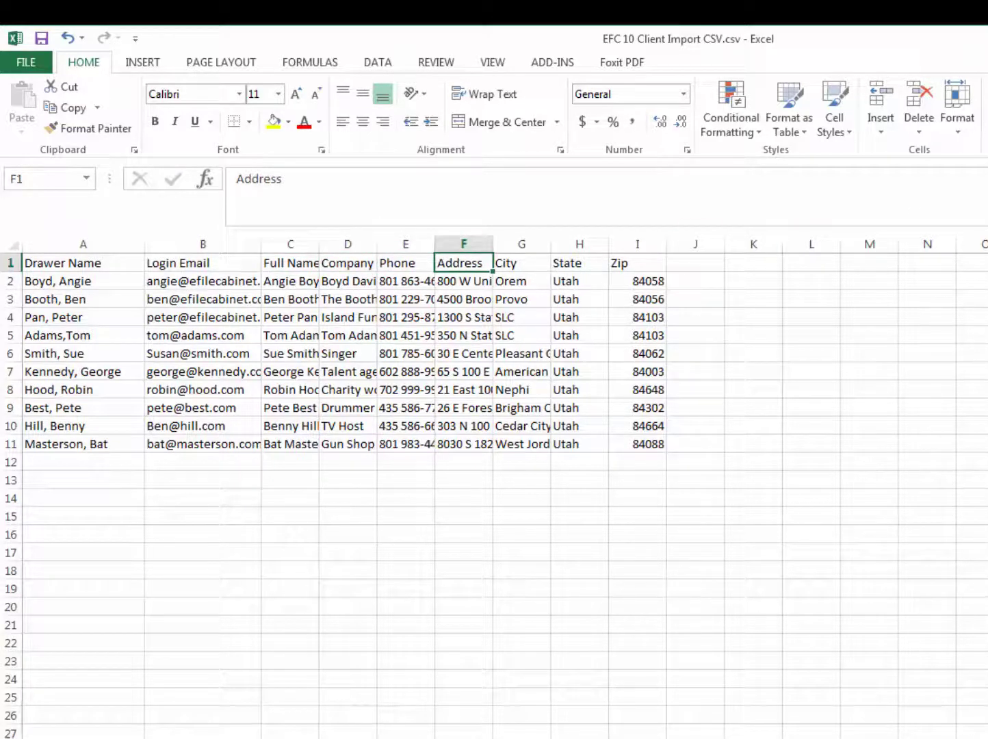
key(alt+F4)
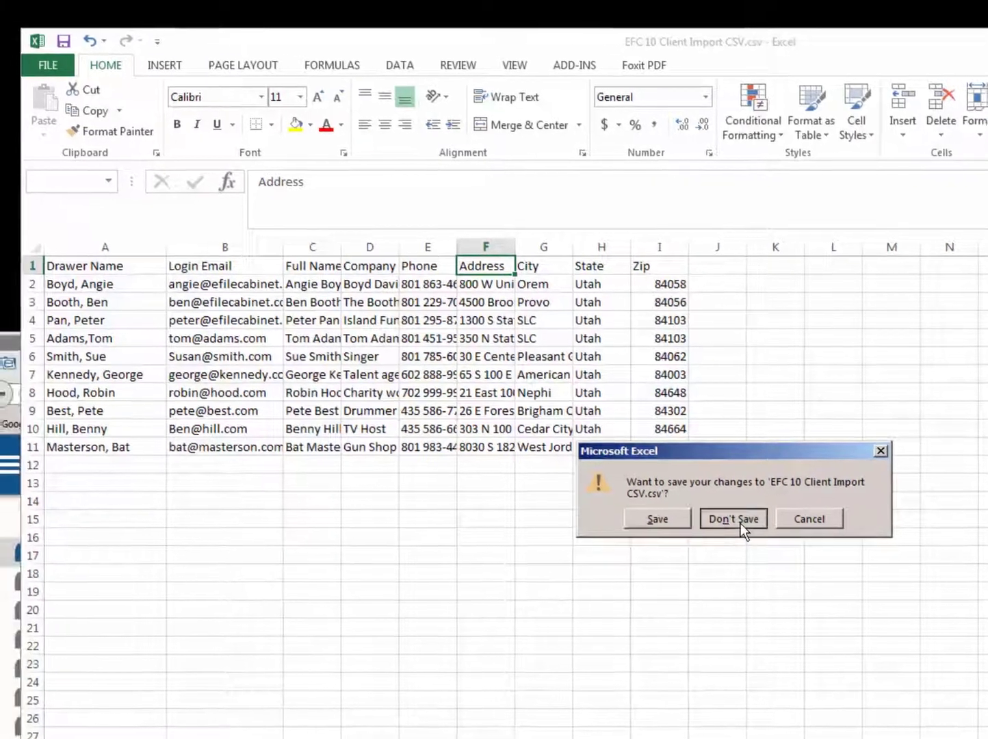
click(717, 520)
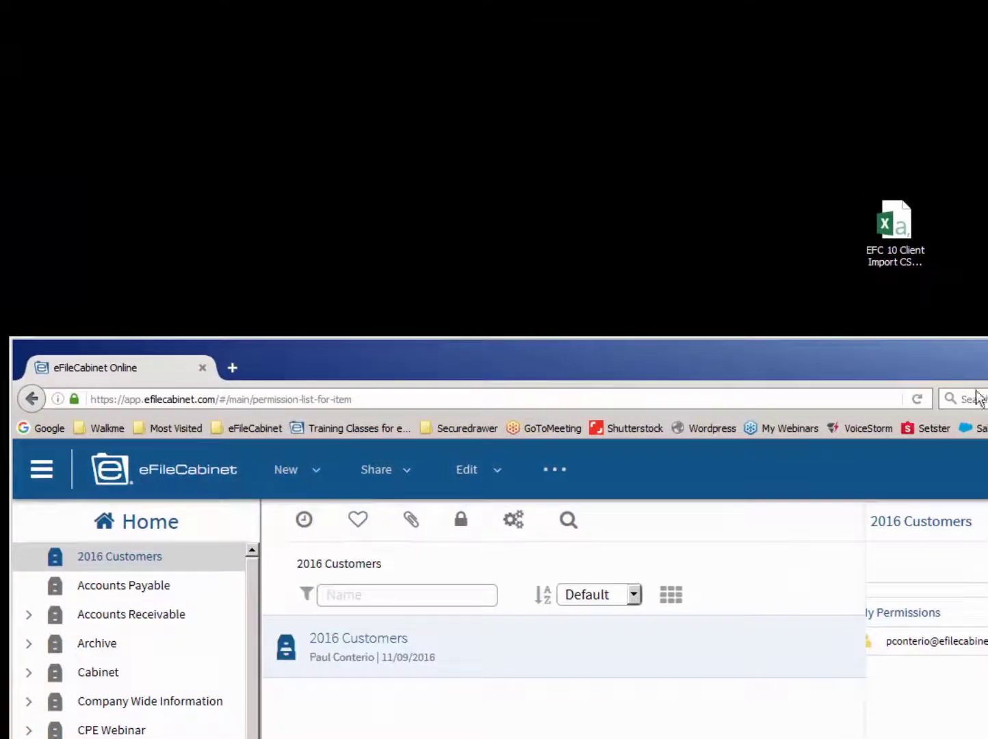
drag(866, 369, 864, 60)
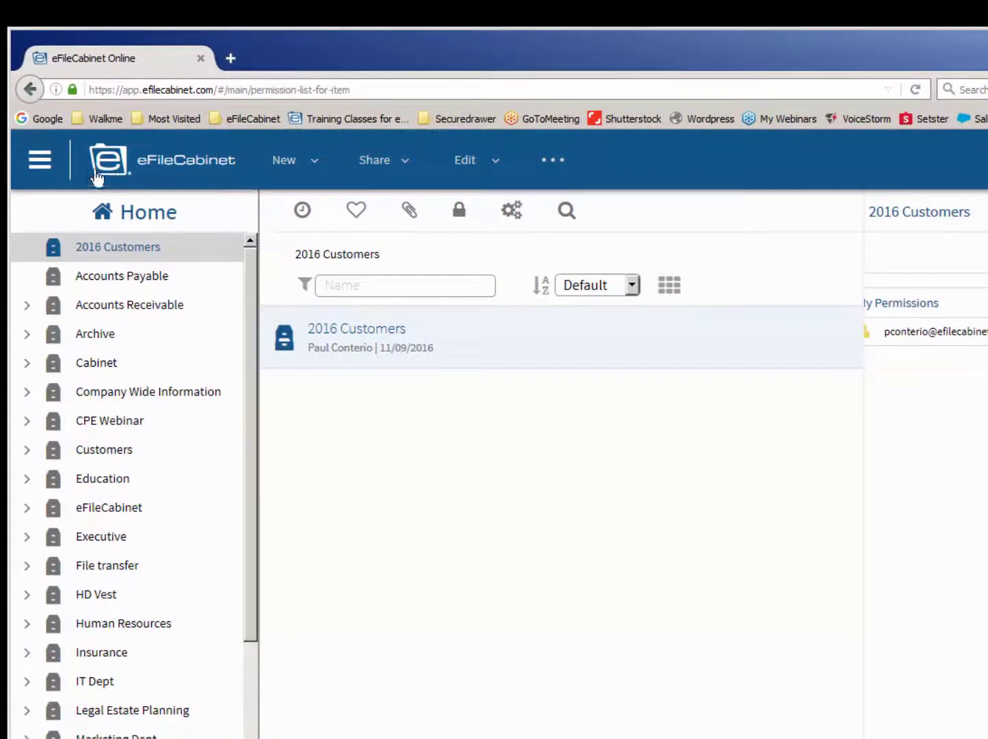
Open the Client profile in the admin area's profile management and examine its profile items.
click(41, 164)
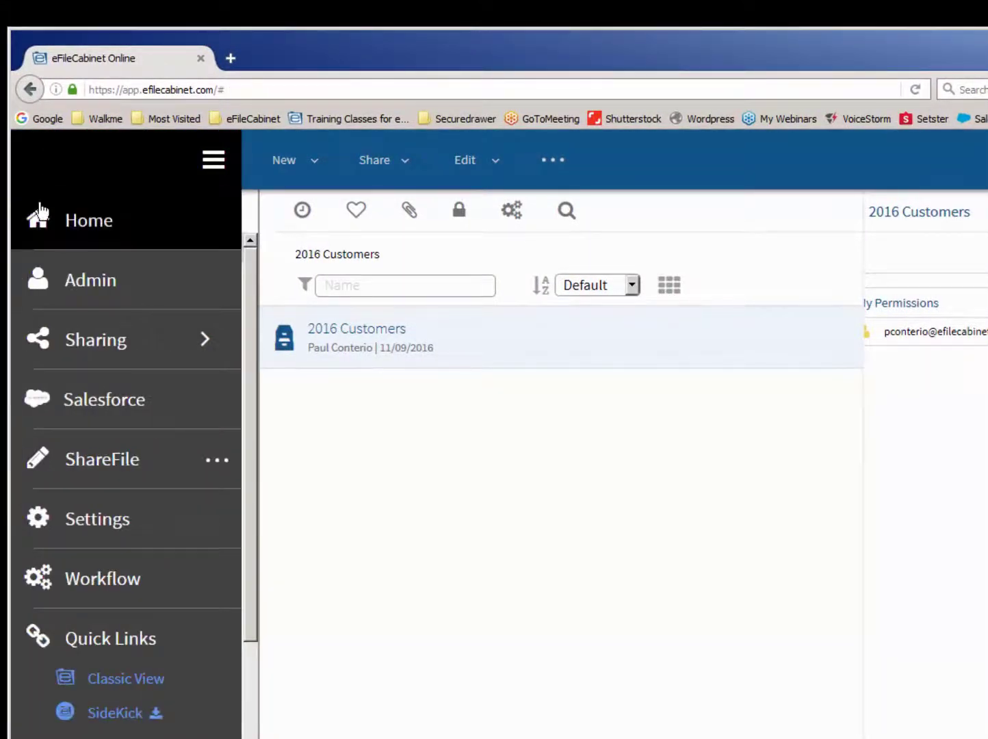
click(116, 299)
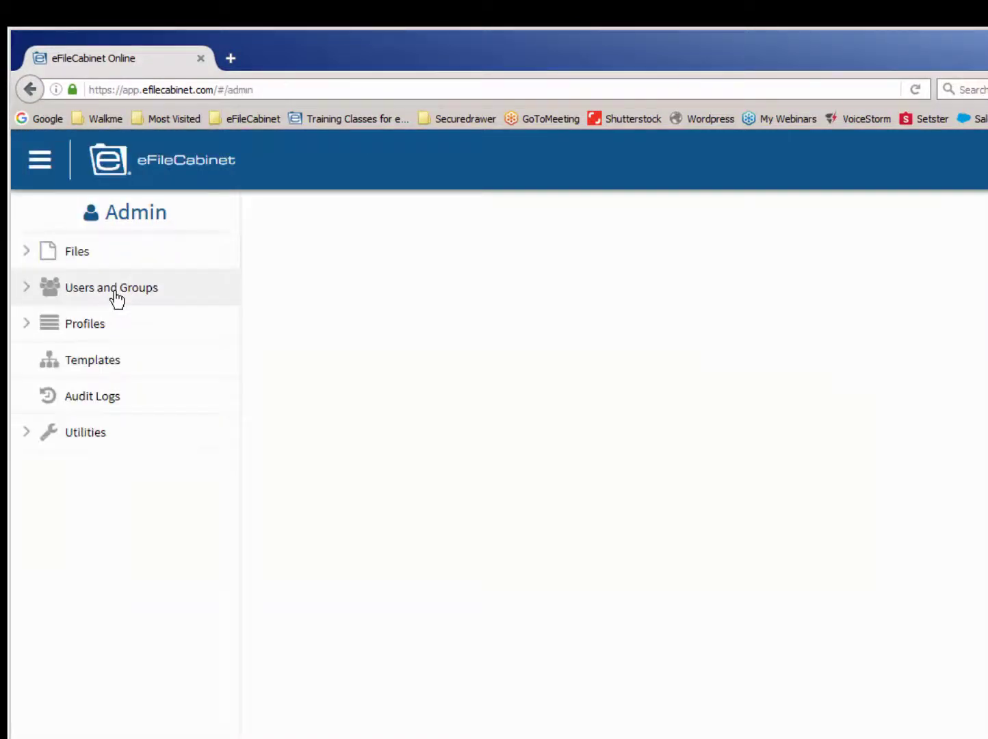
click(22, 331)
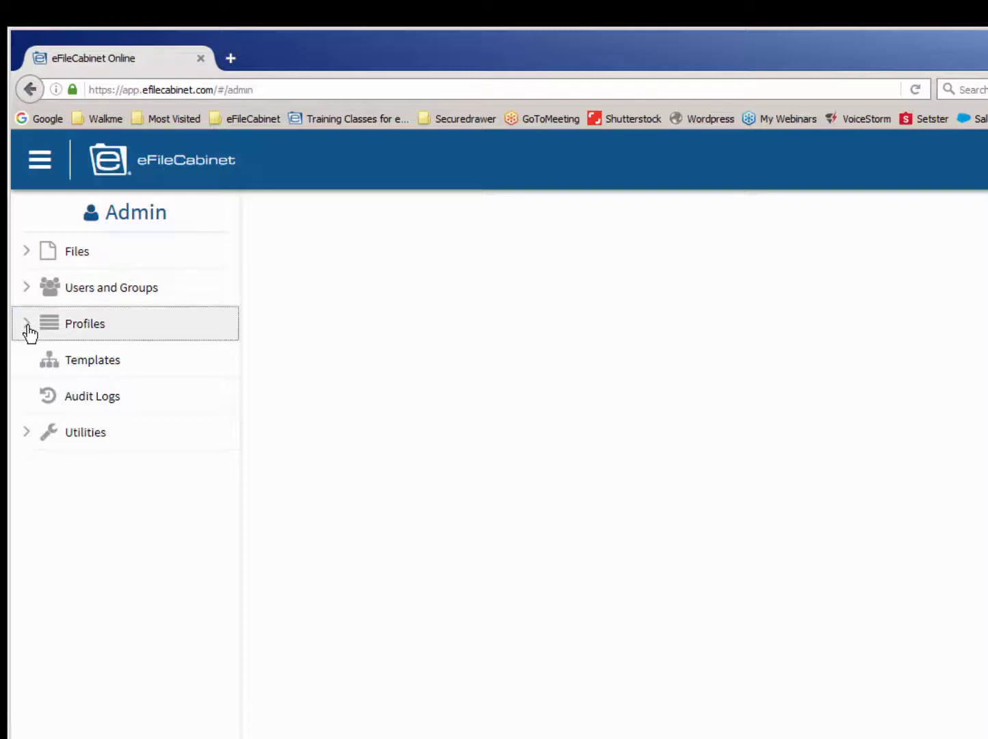
click(106, 355)
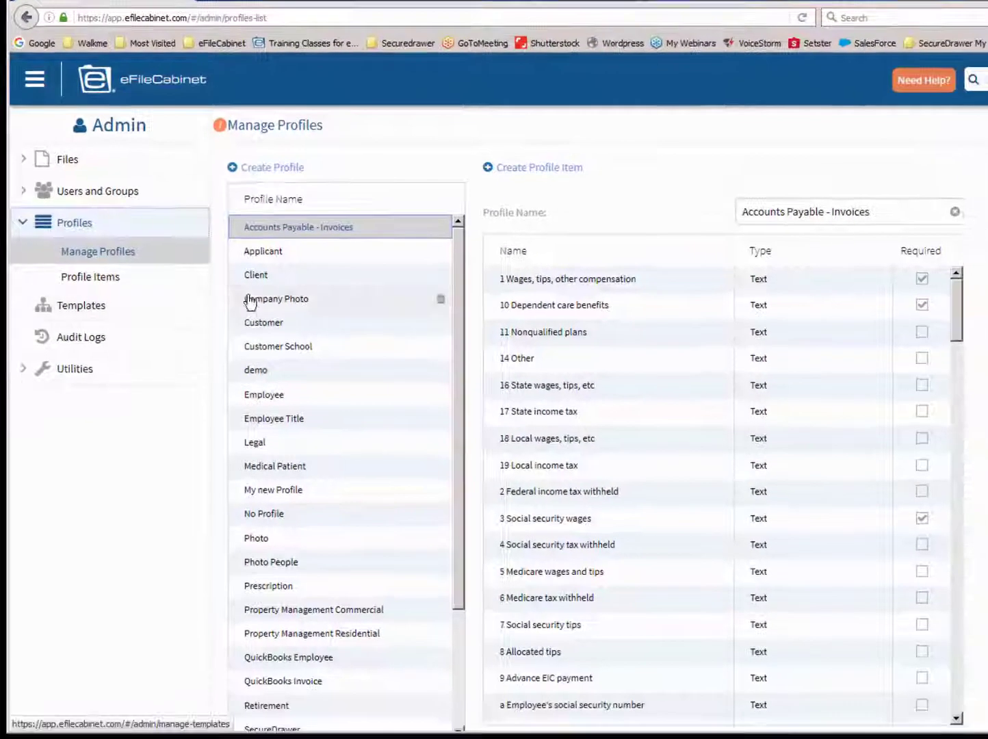
click(290, 368)
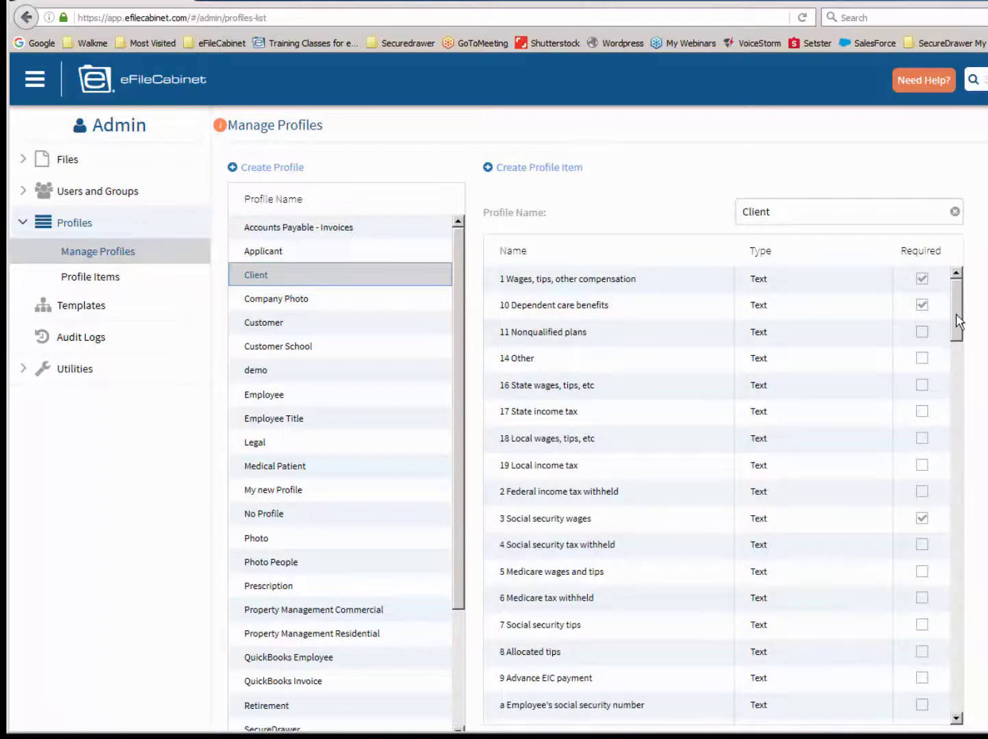
drag(954, 315, 979, 282)
Open the CSV Import utility and choose EFC 10 Client Import CSV.csv from the Desktop as the file to import.
click(77, 373)
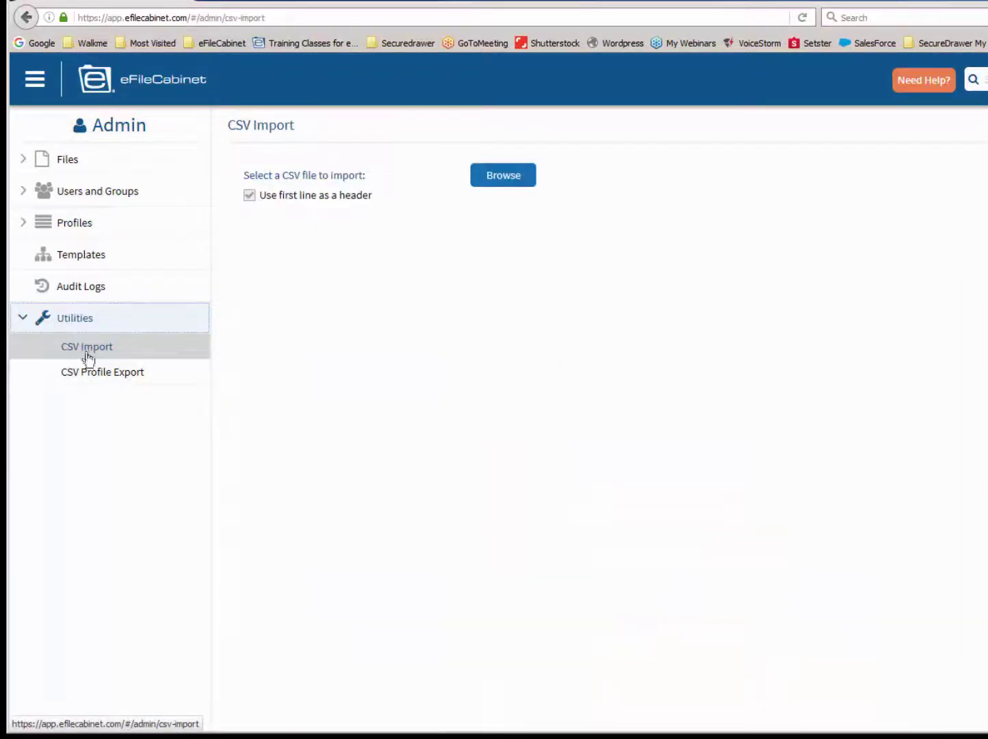
click(94, 350)
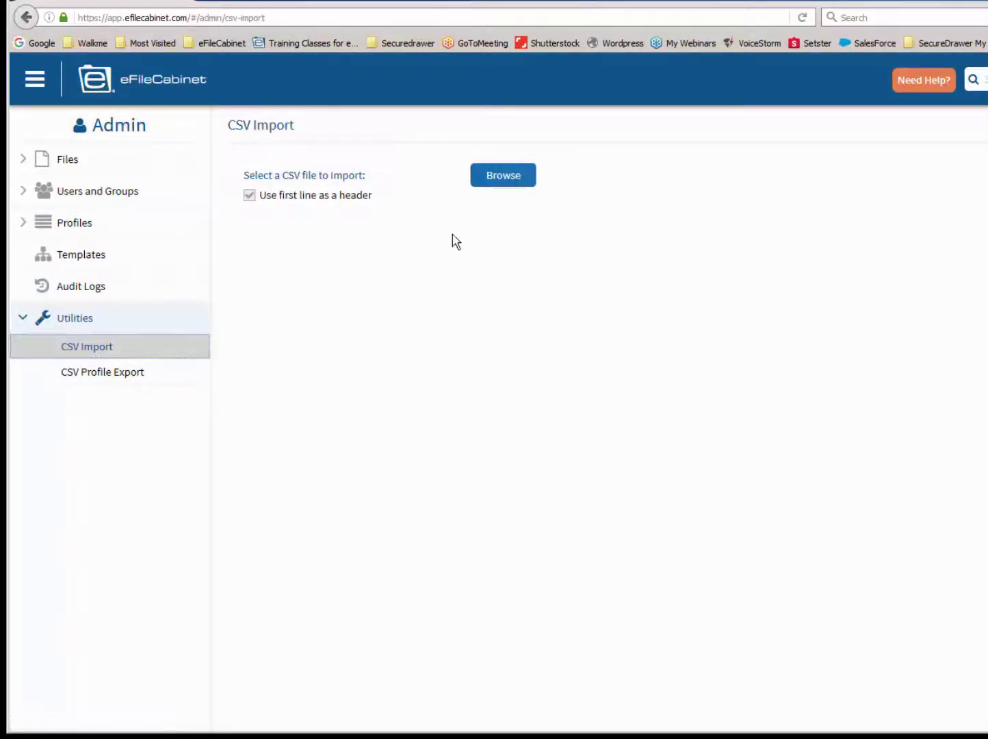
click(513, 191)
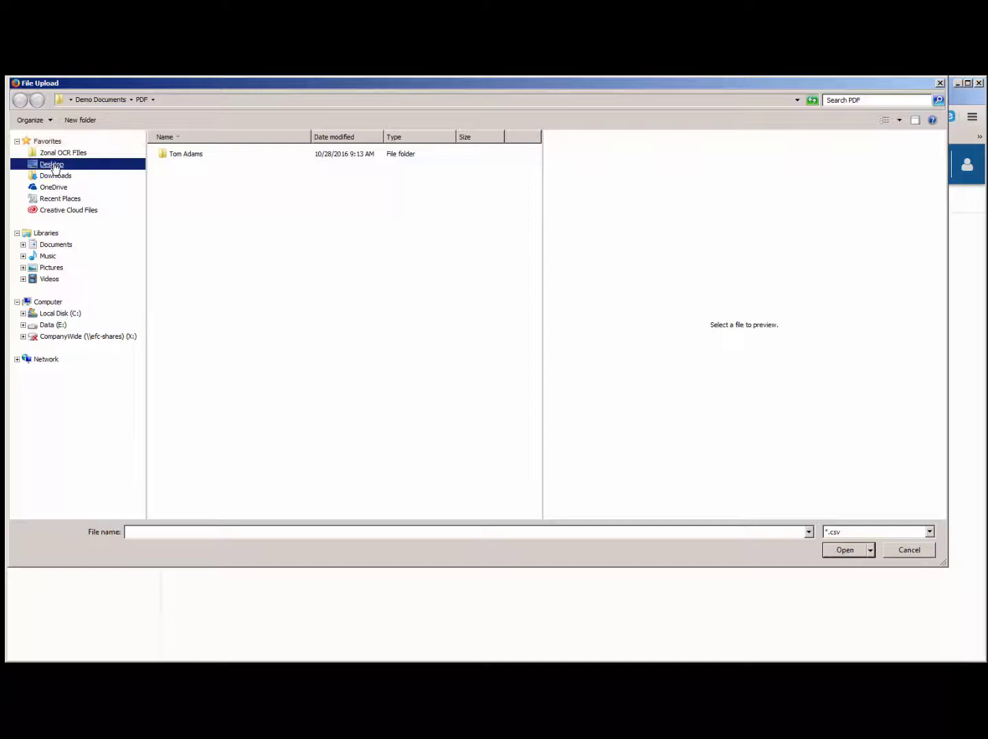
click(52, 164)
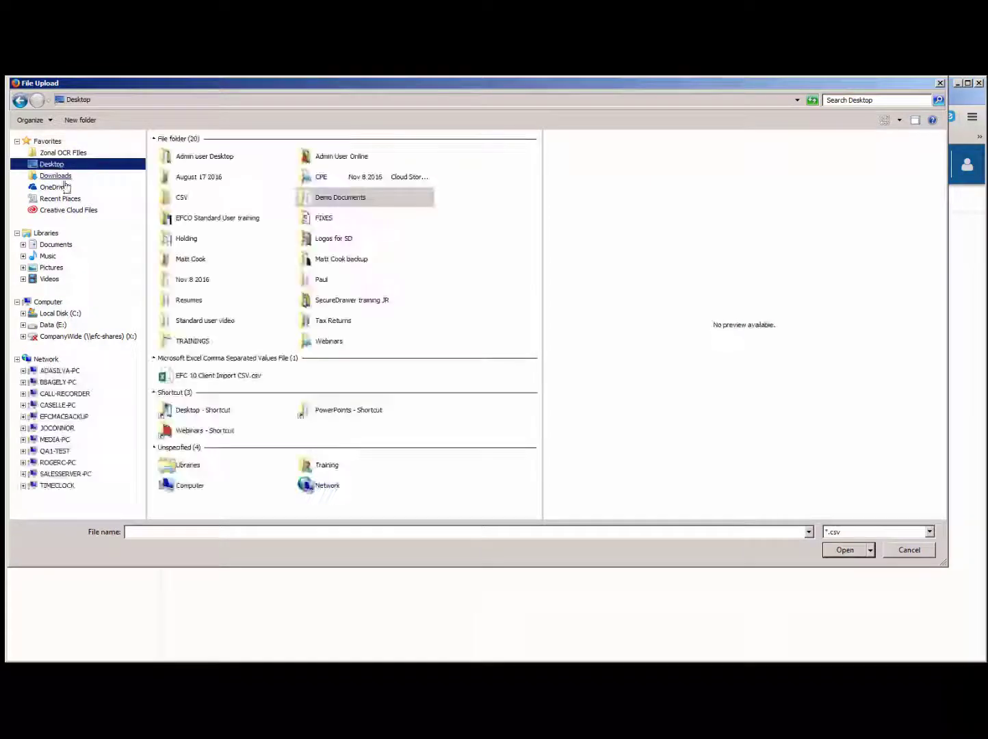
click(177, 377)
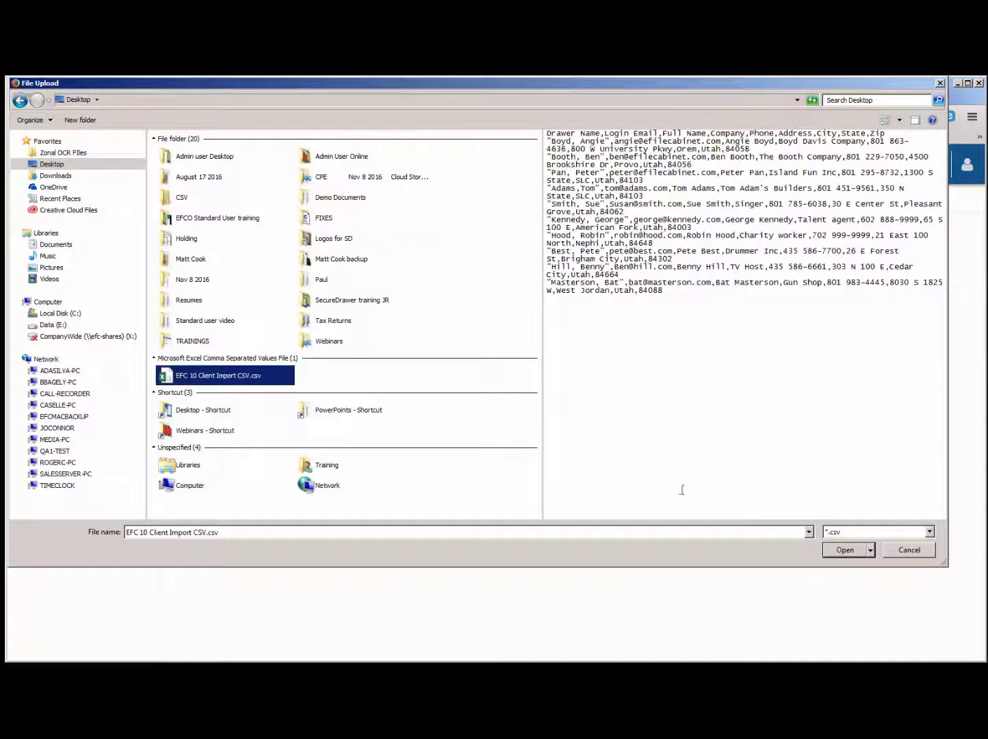
click(846, 550)
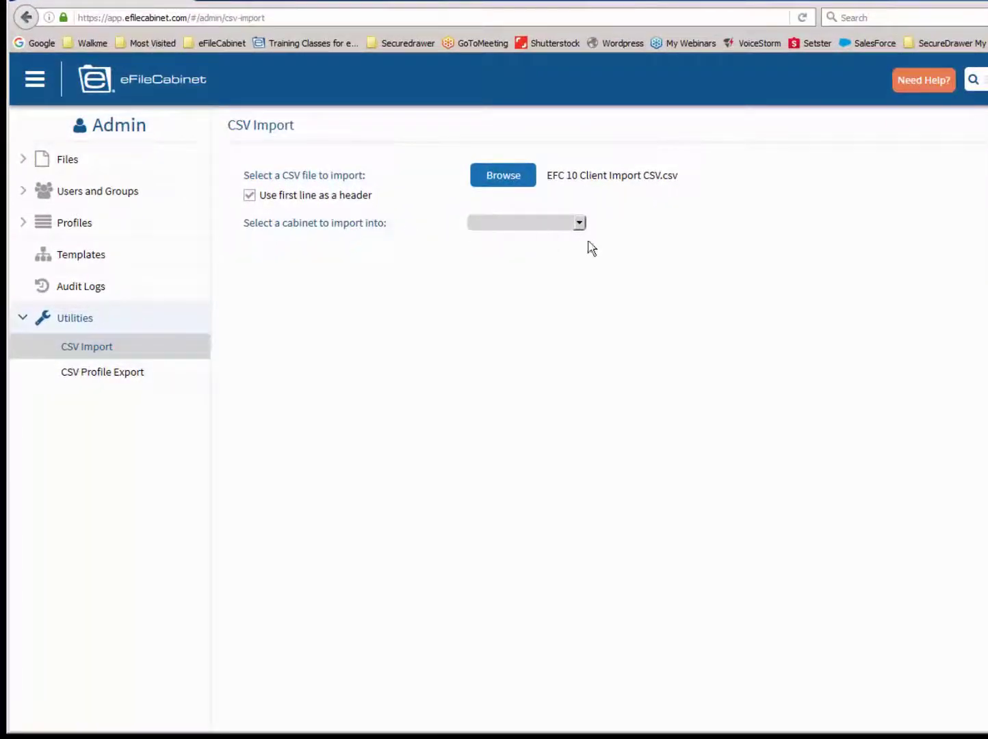
Set the import's target cabinet to 2016 Customers, the drawer naming column to Drawer Name, and the mapped profile to Client.
click(581, 226)
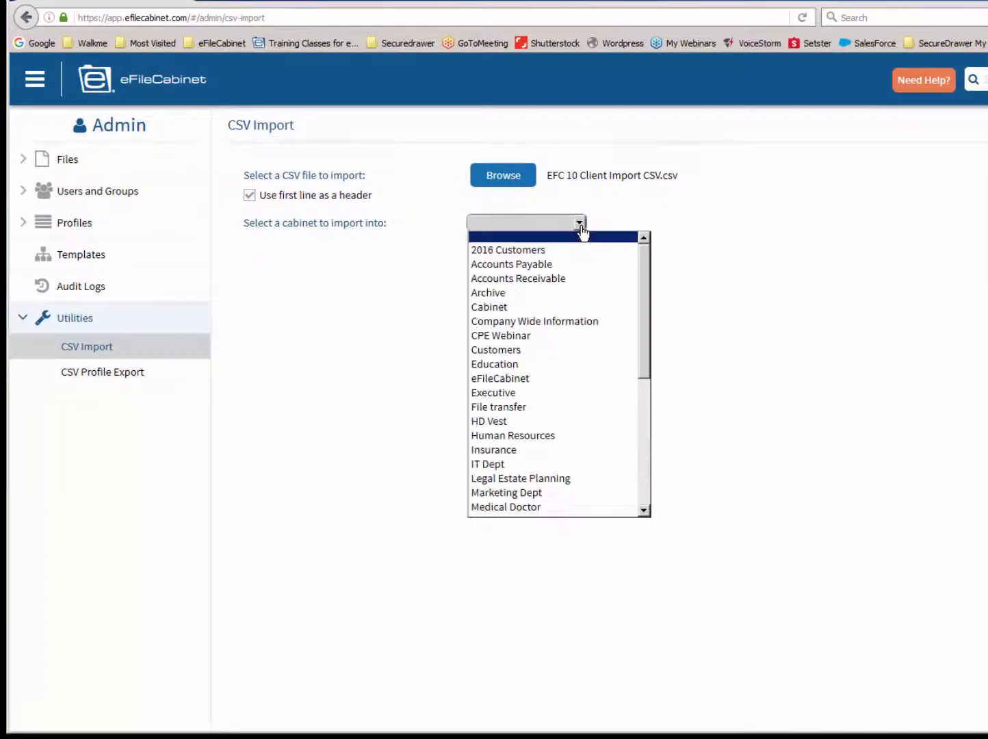
click(541, 252)
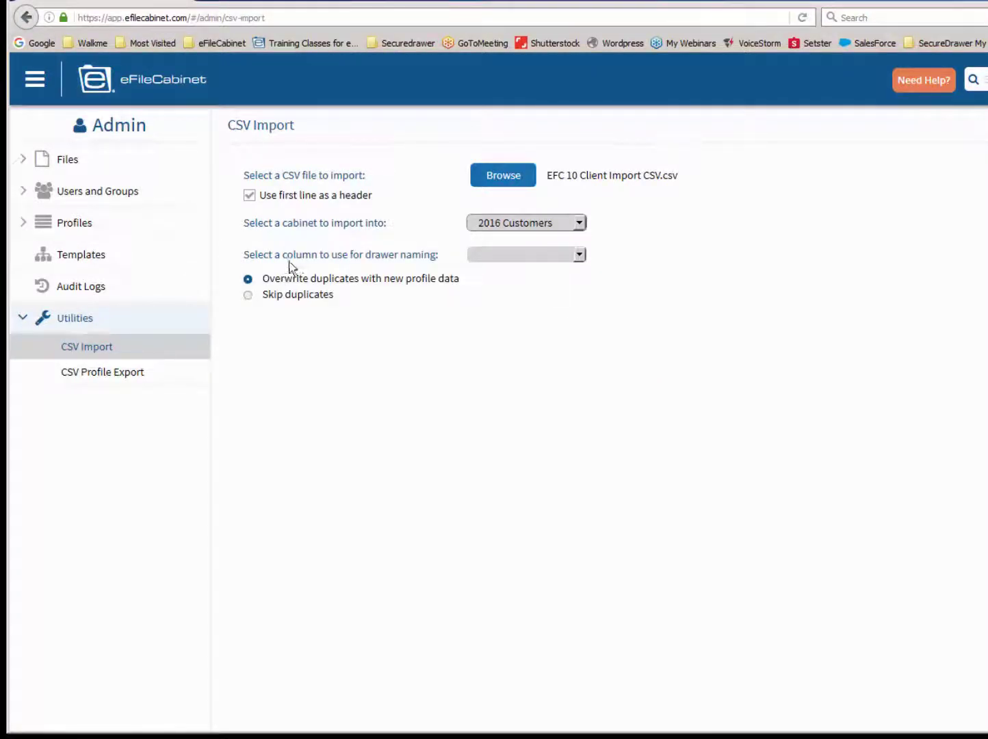
click(578, 256)
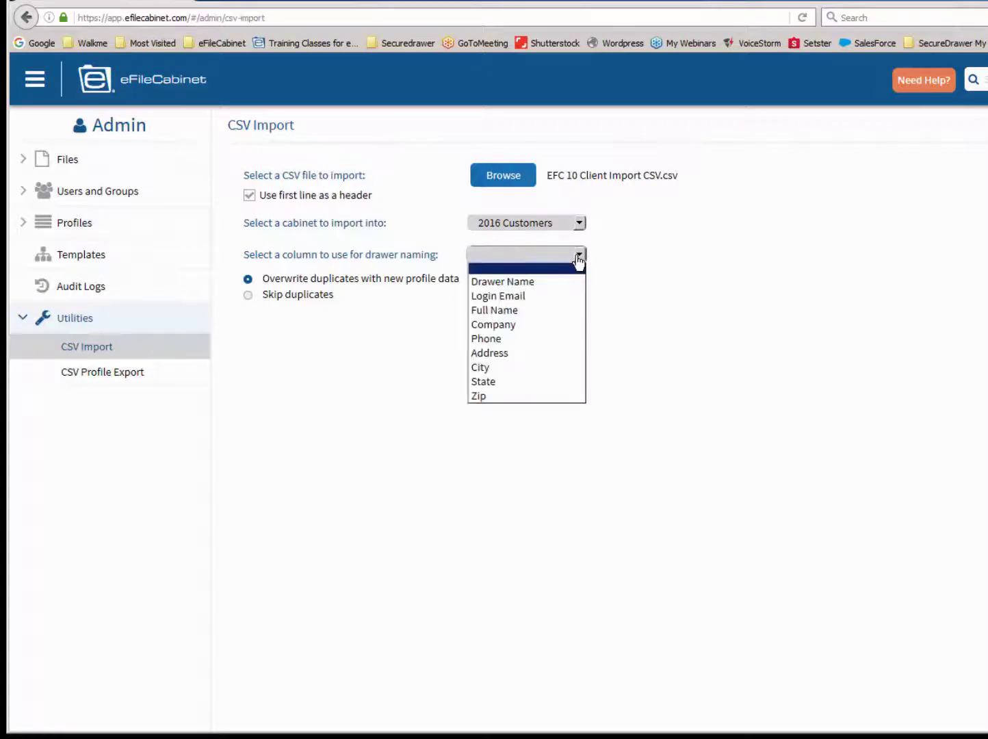
click(569, 281)
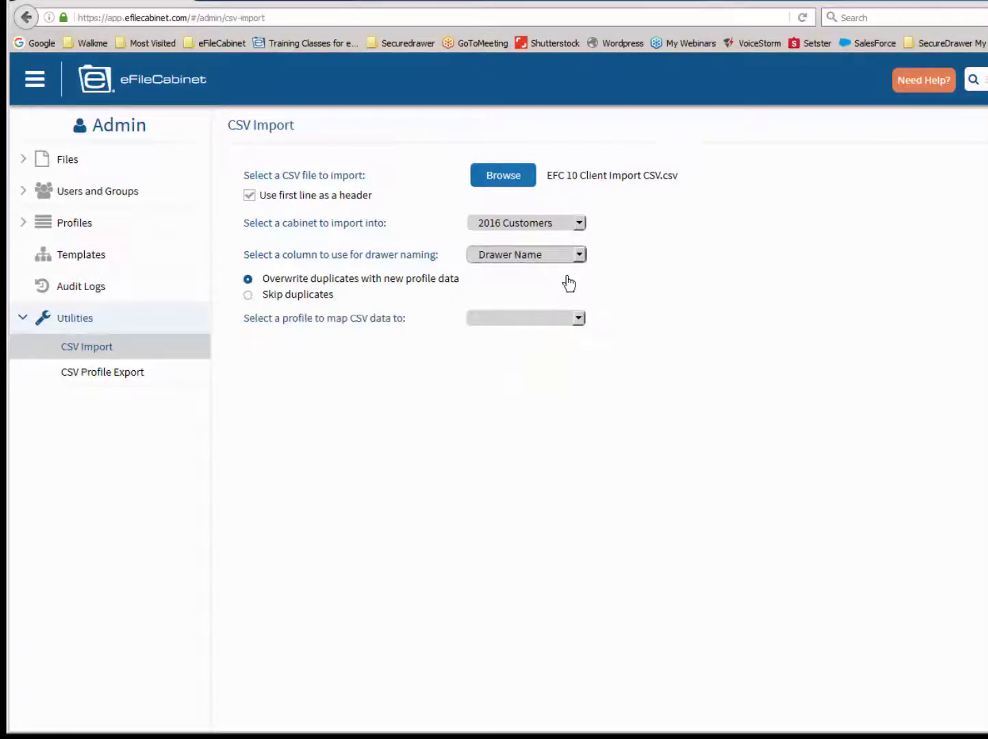
click(578, 319)
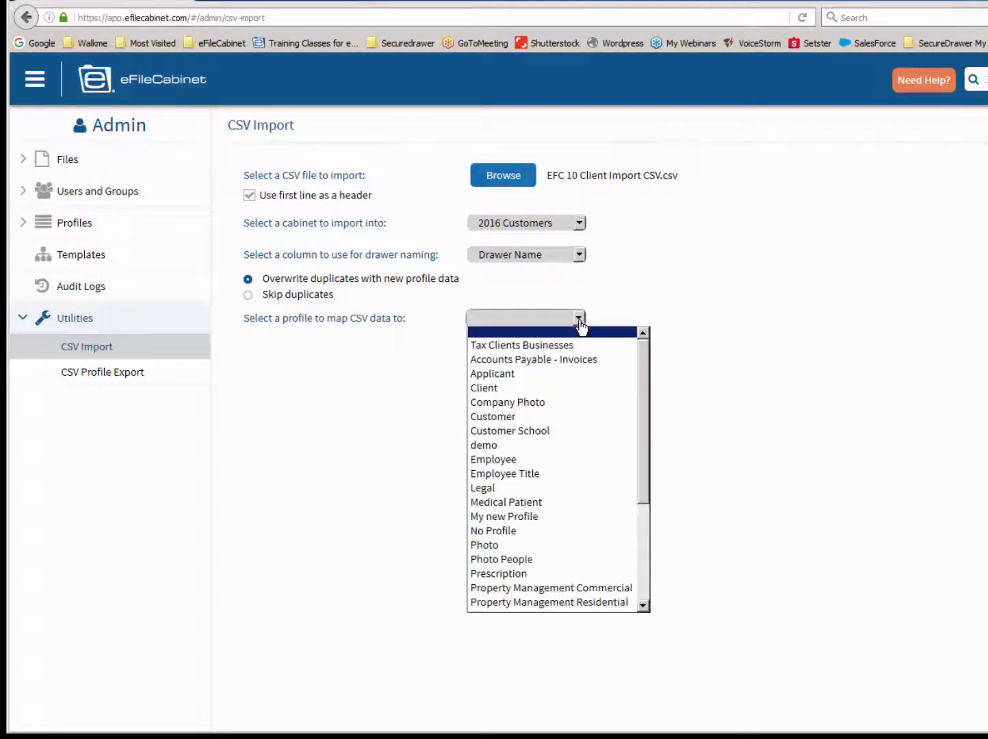
click(508, 388)
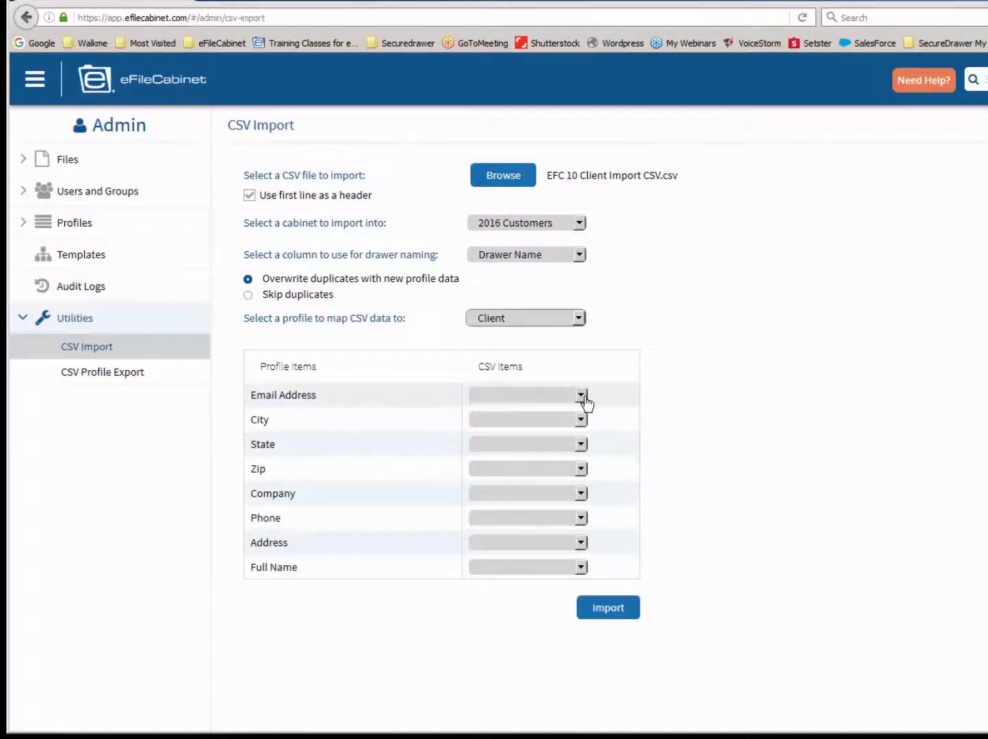
Map the Email Address profile item to the Login Email column, and City, State and Zip to their same-named CSV columns.
click(581, 396)
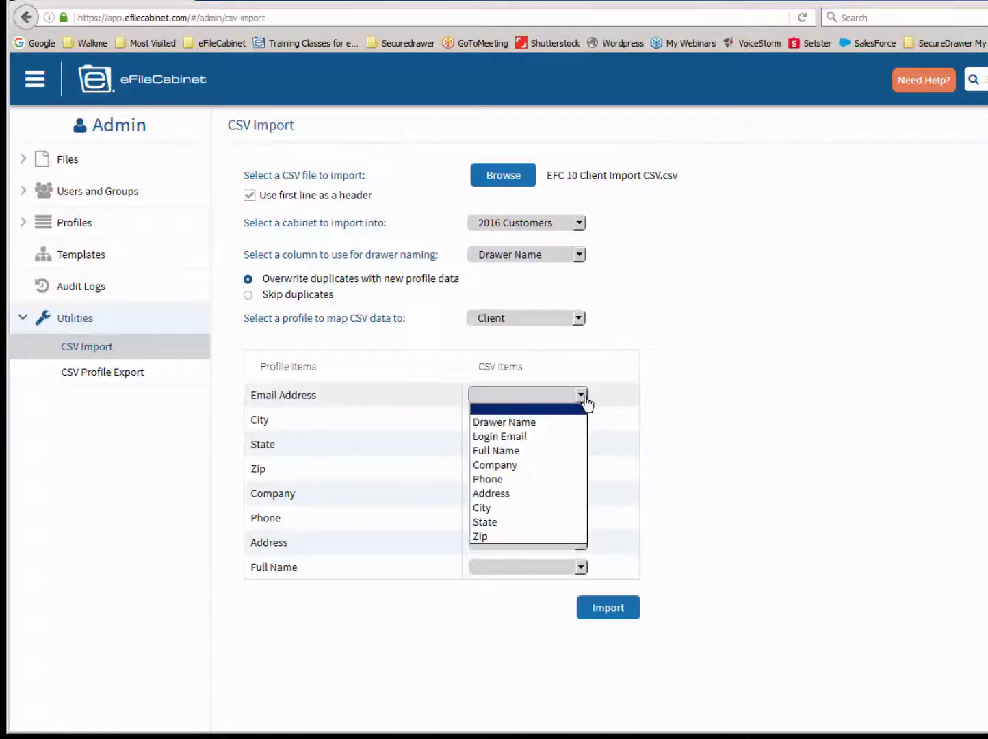
click(549, 437)
click(511, 420)
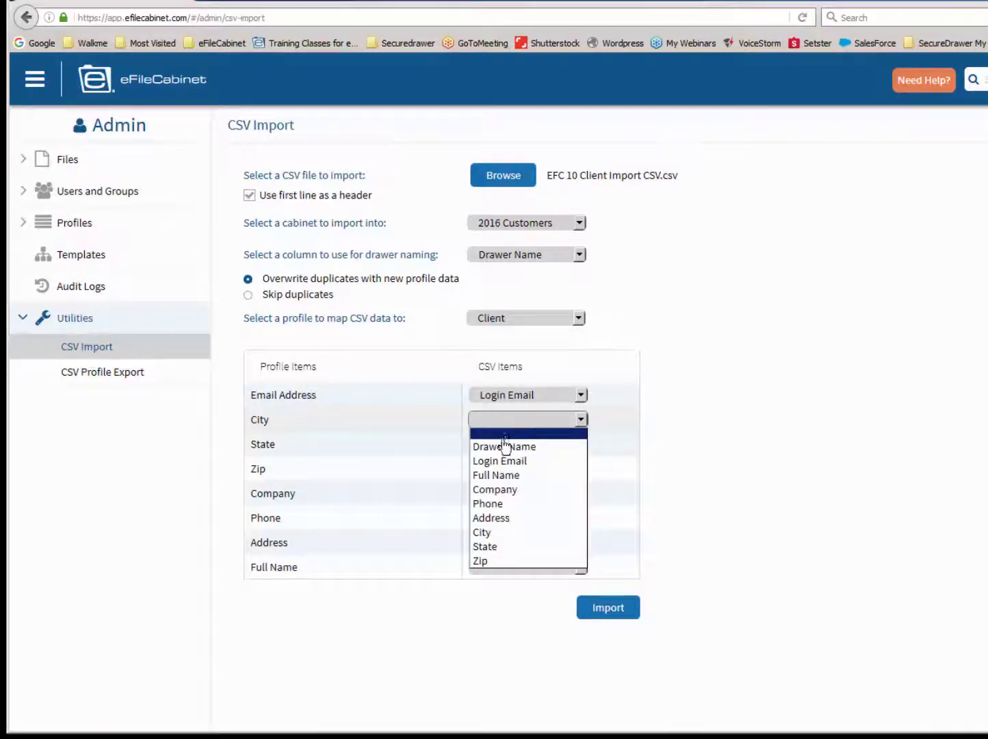
click(486, 533)
click(492, 448)
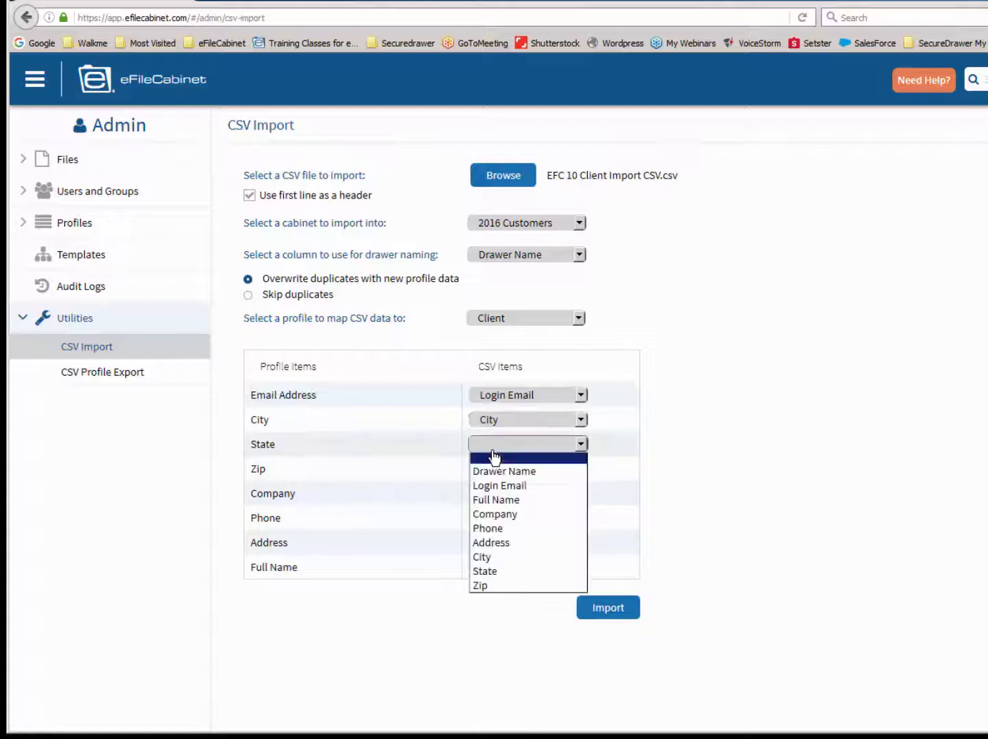
click(494, 570)
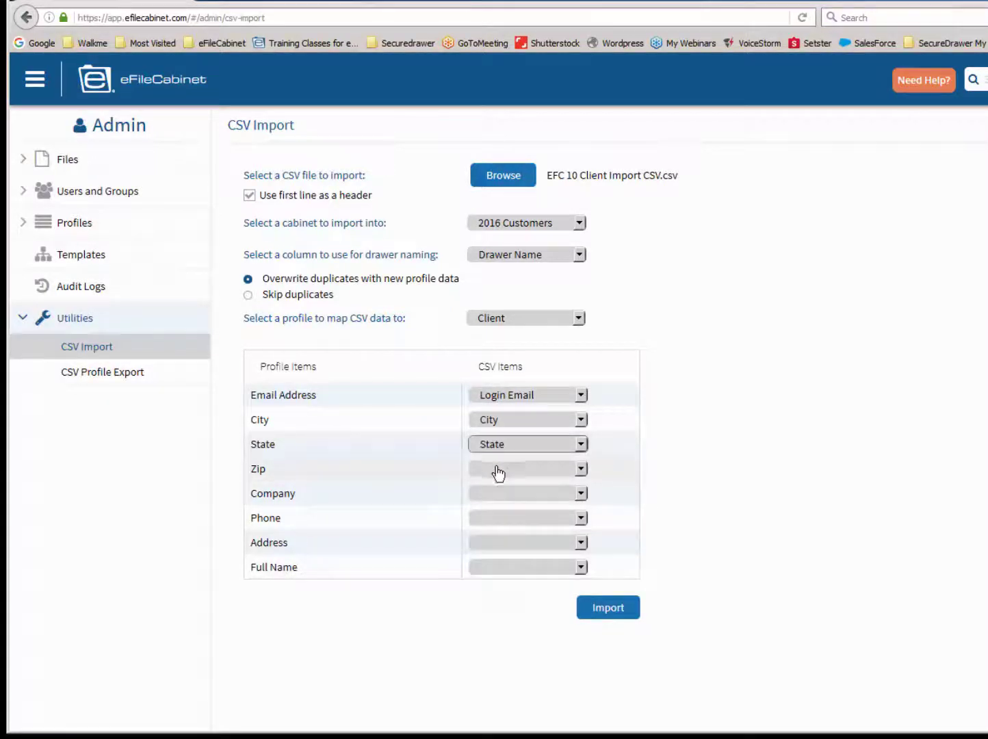
click(498, 471)
click(493, 608)
Map Company, Phone, Address and Full Name to their same-named CSV columns, and run the CSV import.
click(506, 504)
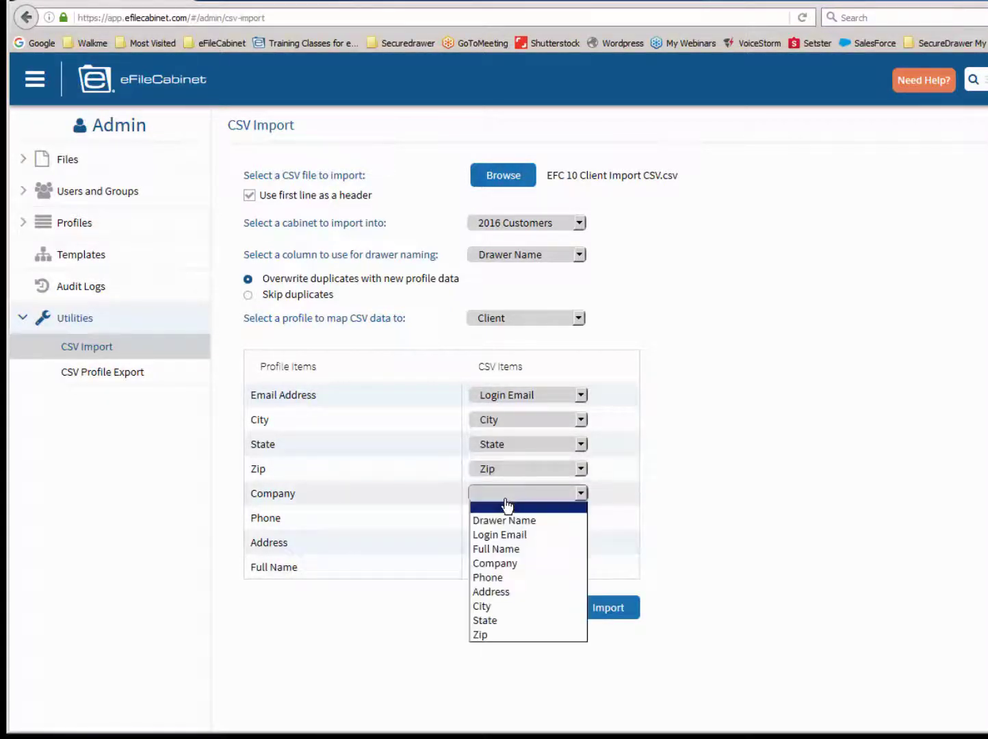
click(504, 563)
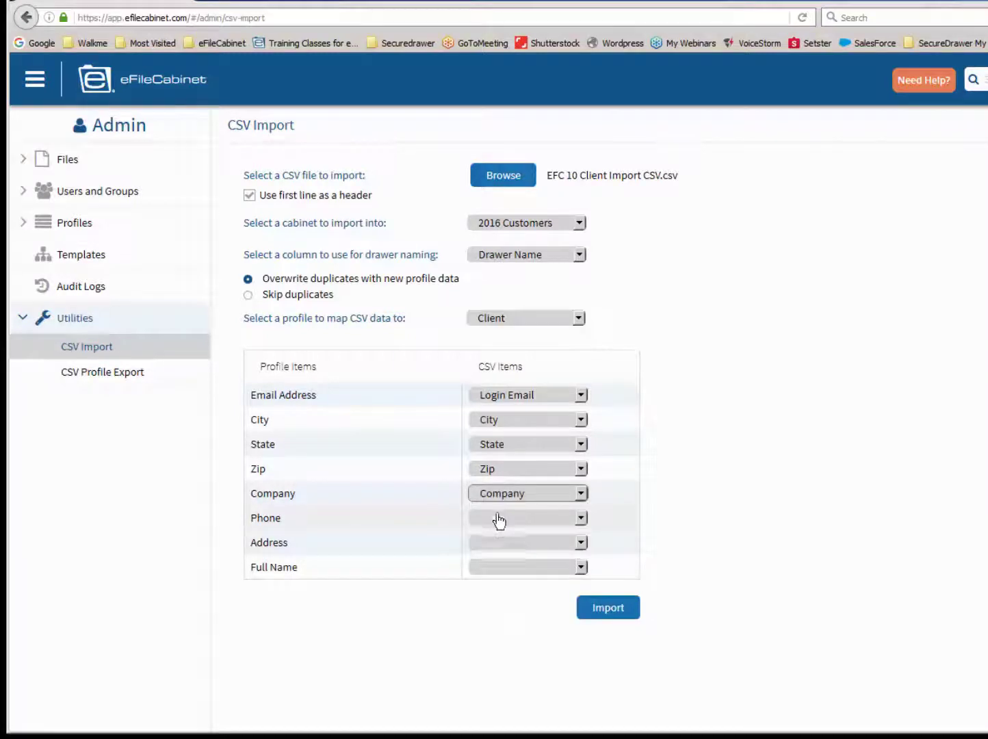
click(493, 521)
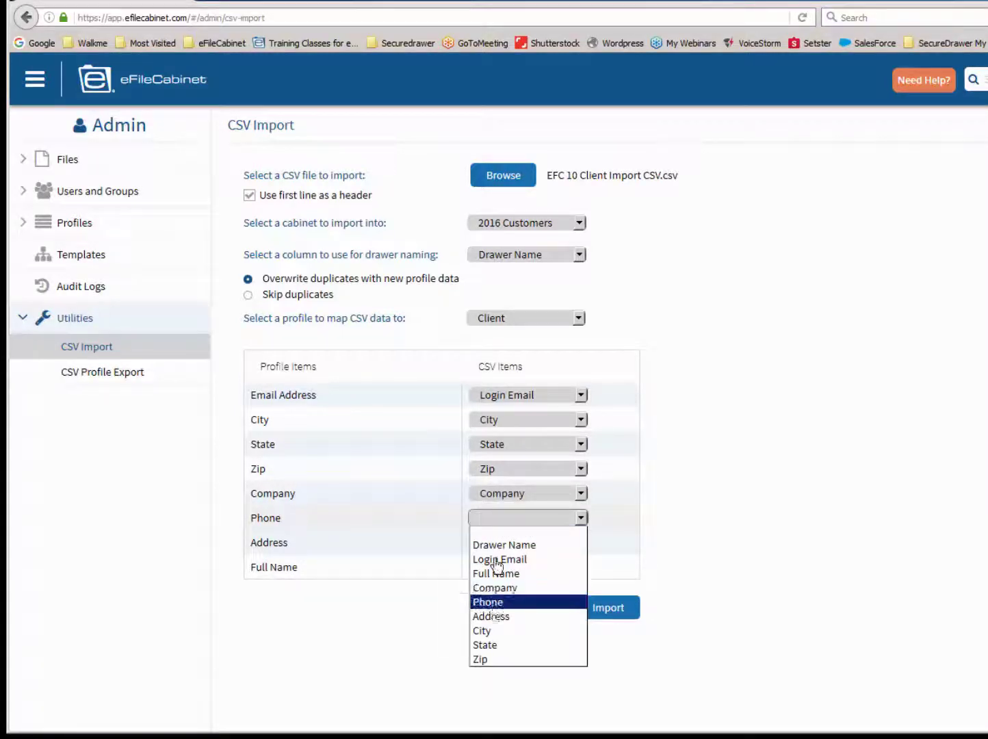
click(488, 602)
click(491, 543)
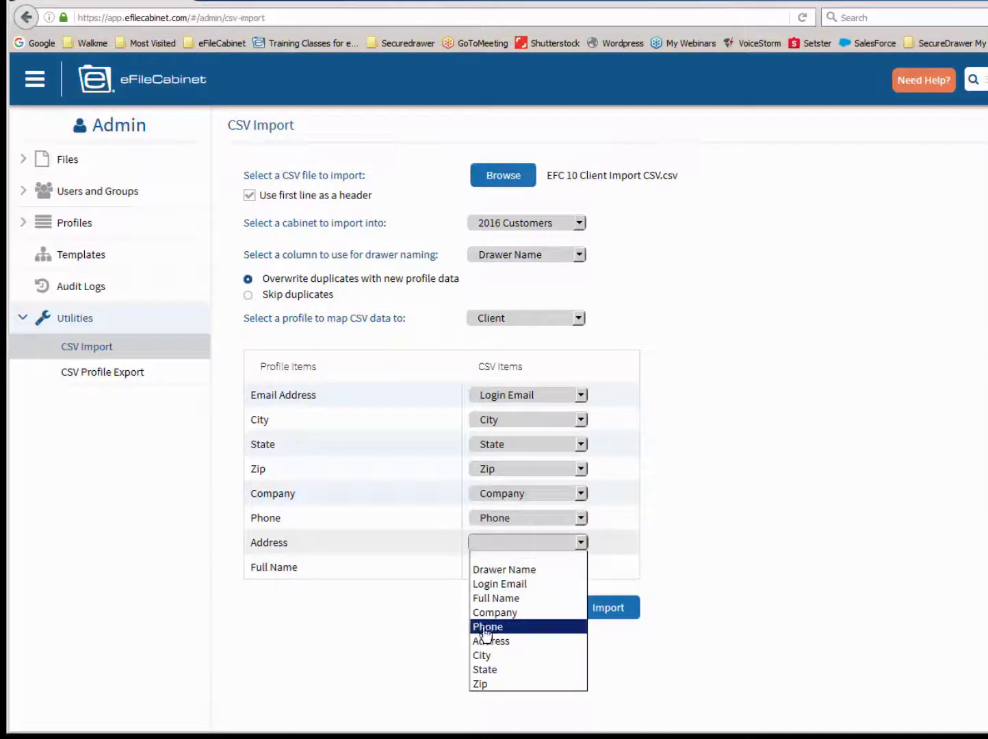
click(488, 641)
click(505, 567)
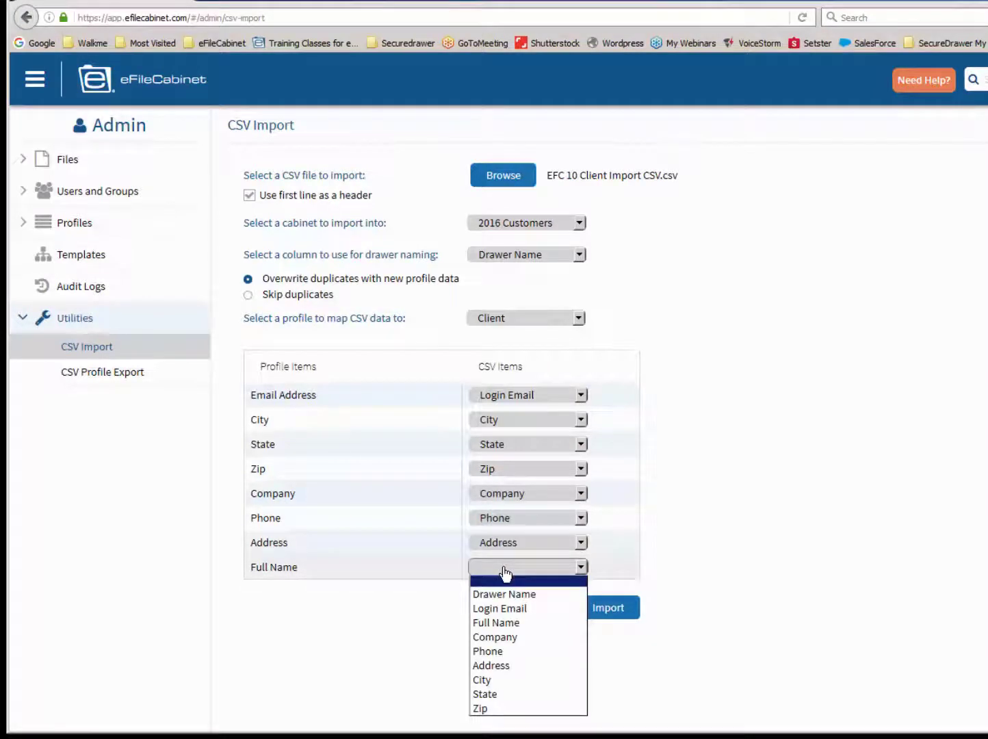
click(497, 622)
click(606, 612)
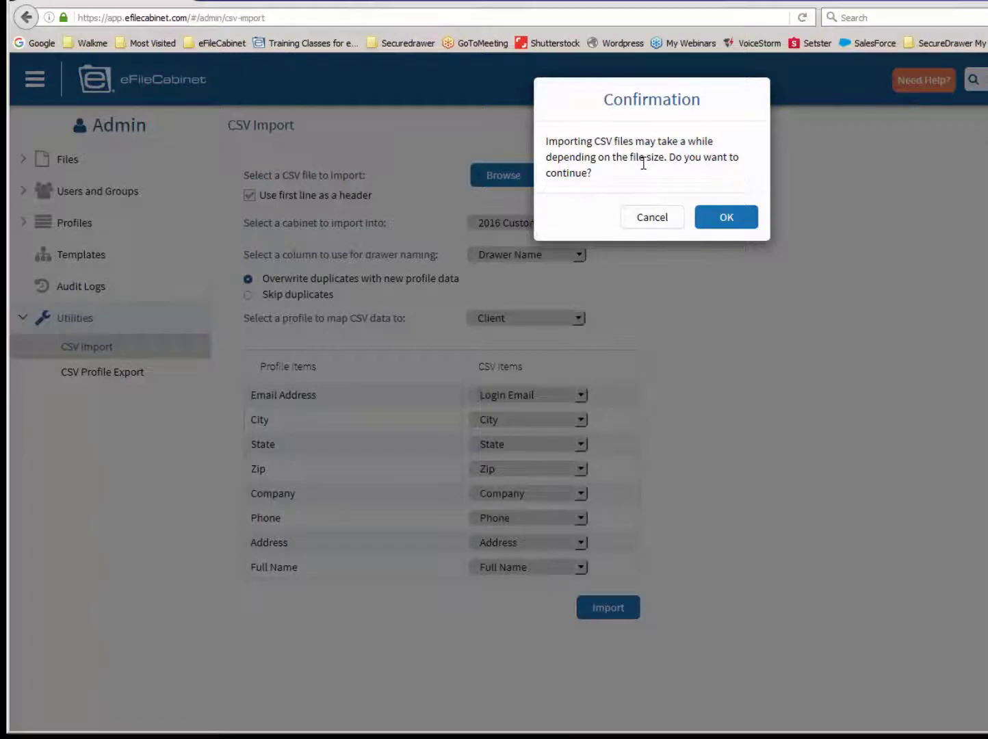
click(724, 217)
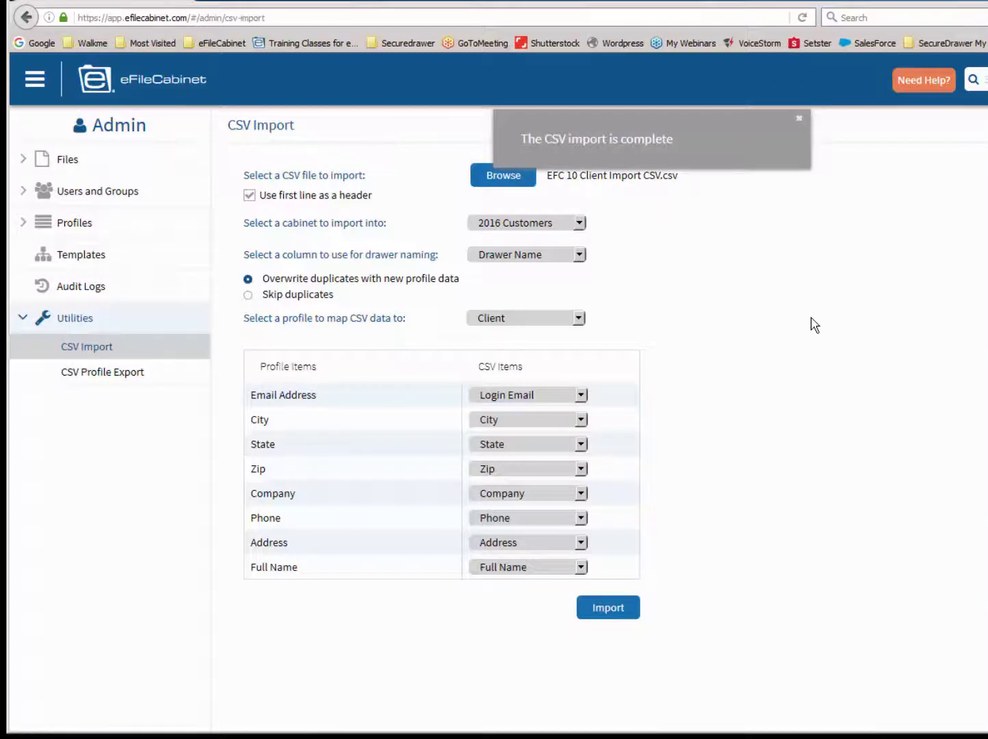
Return to the home view, expand the 2016 Customers cabinet, and open the profile of its first client drawer.
click(107, 83)
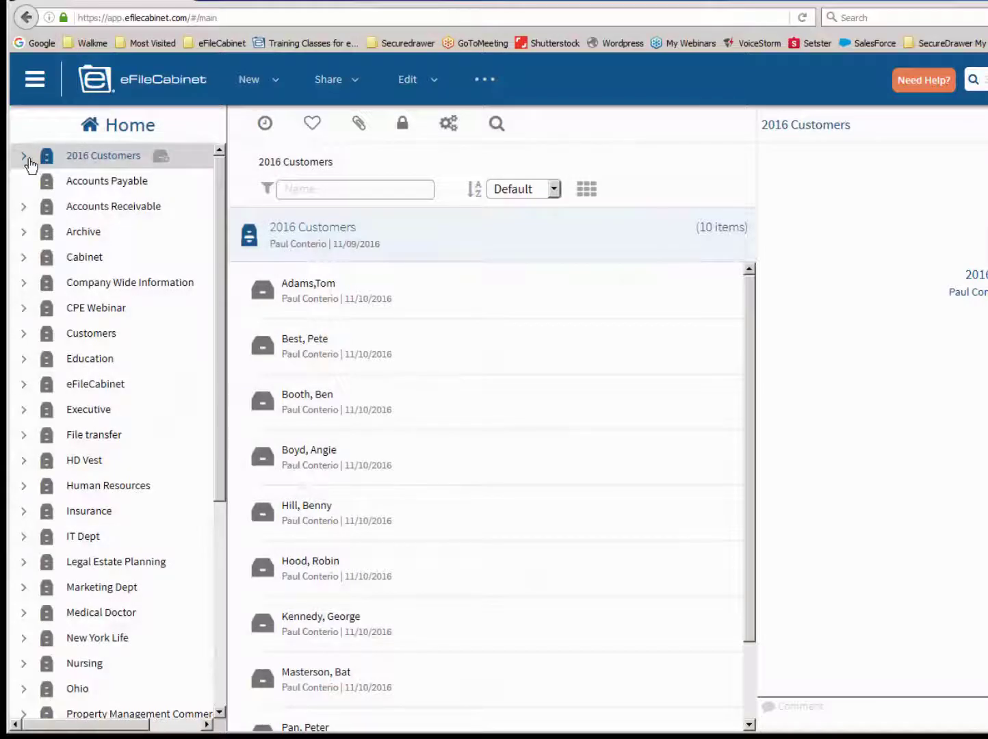
click(26, 157)
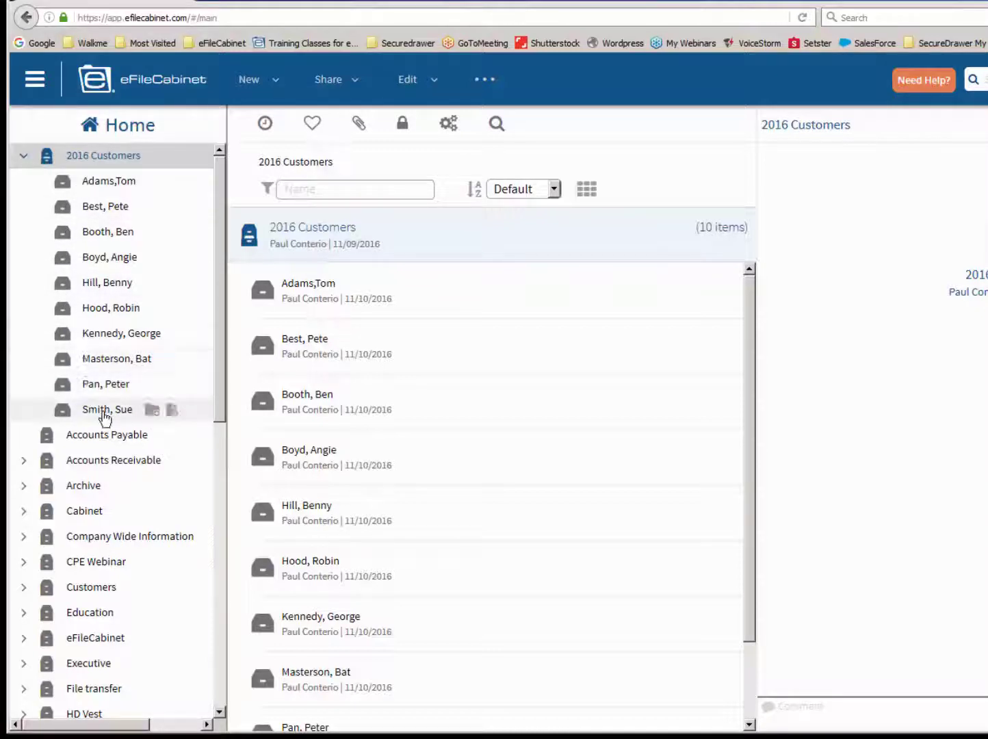
click(65, 186)
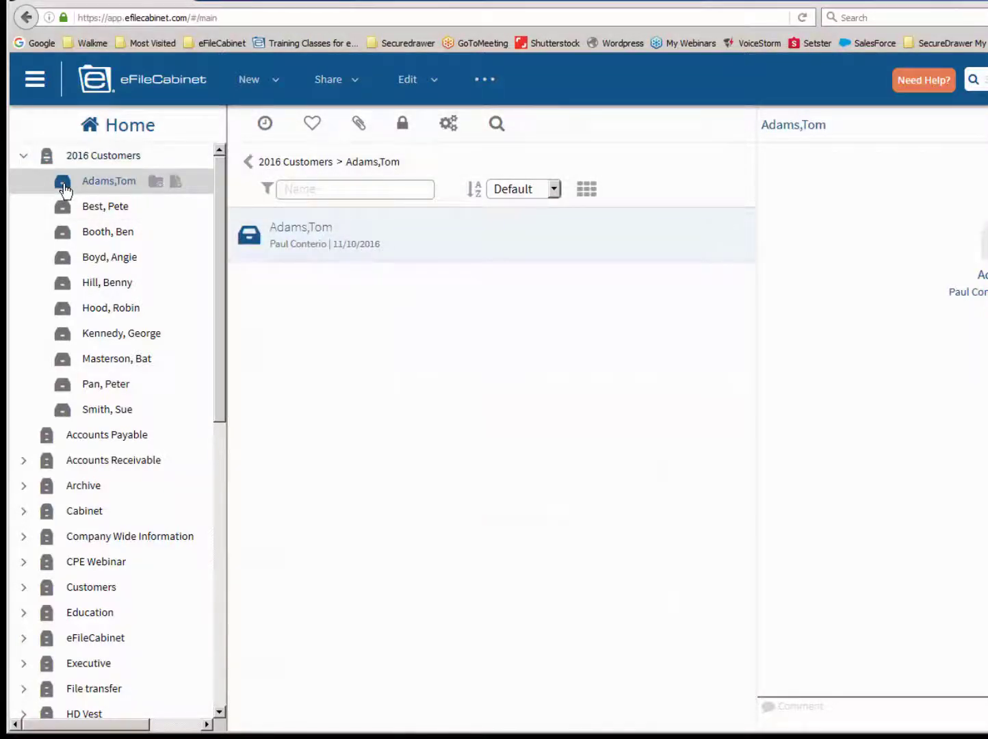
right_click(65, 186)
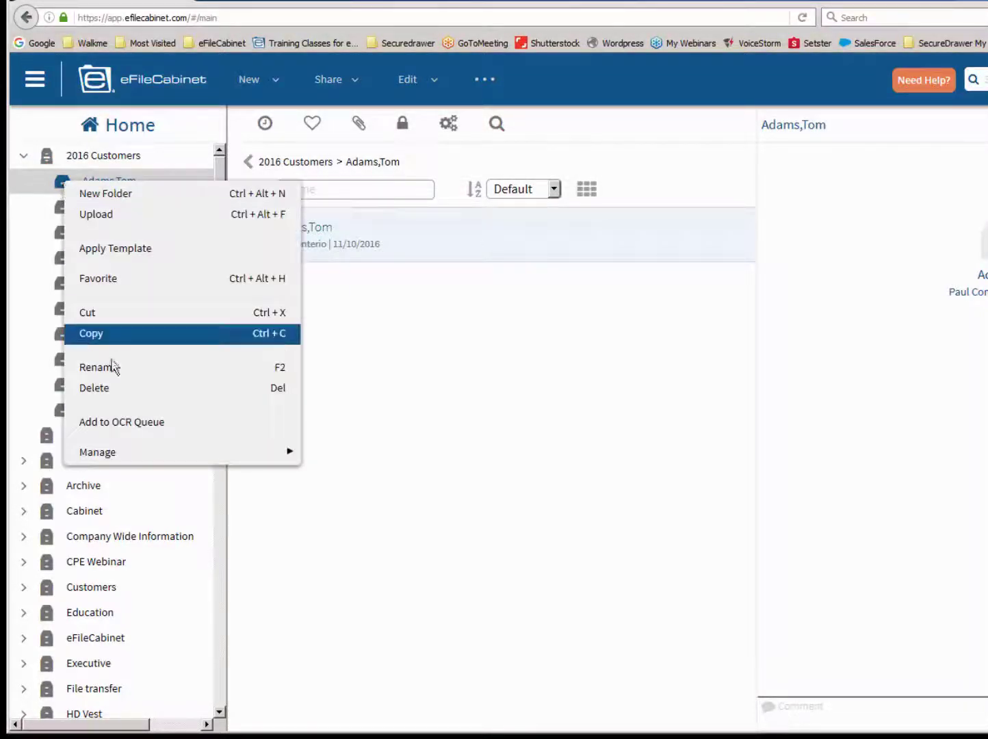
mouse_move(129, 457)
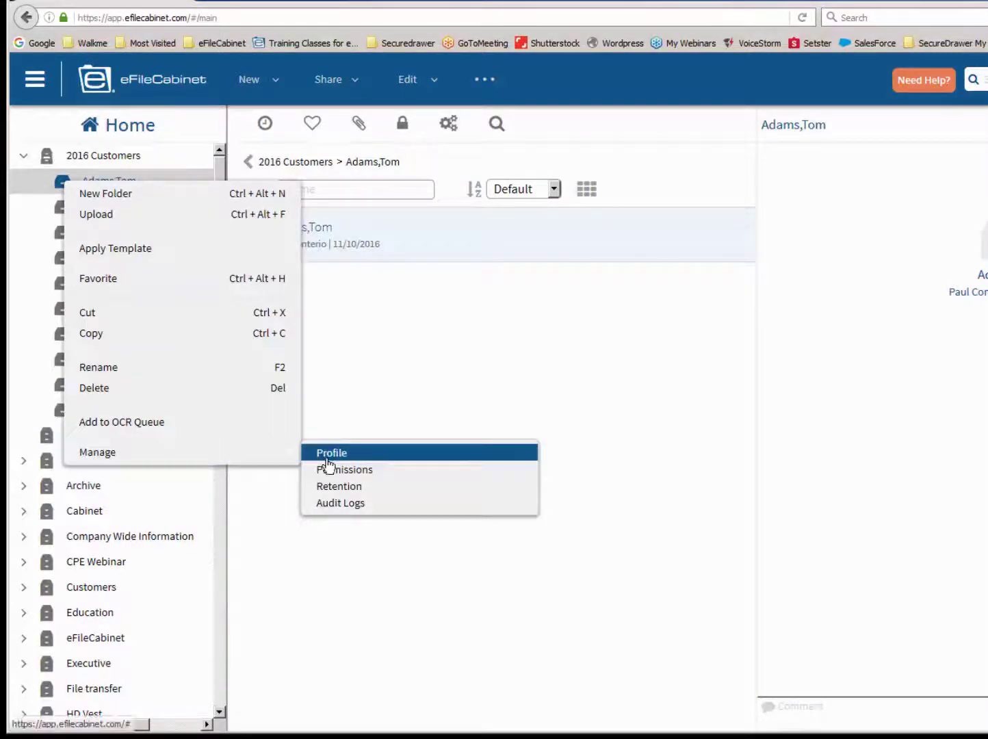
click(326, 454)
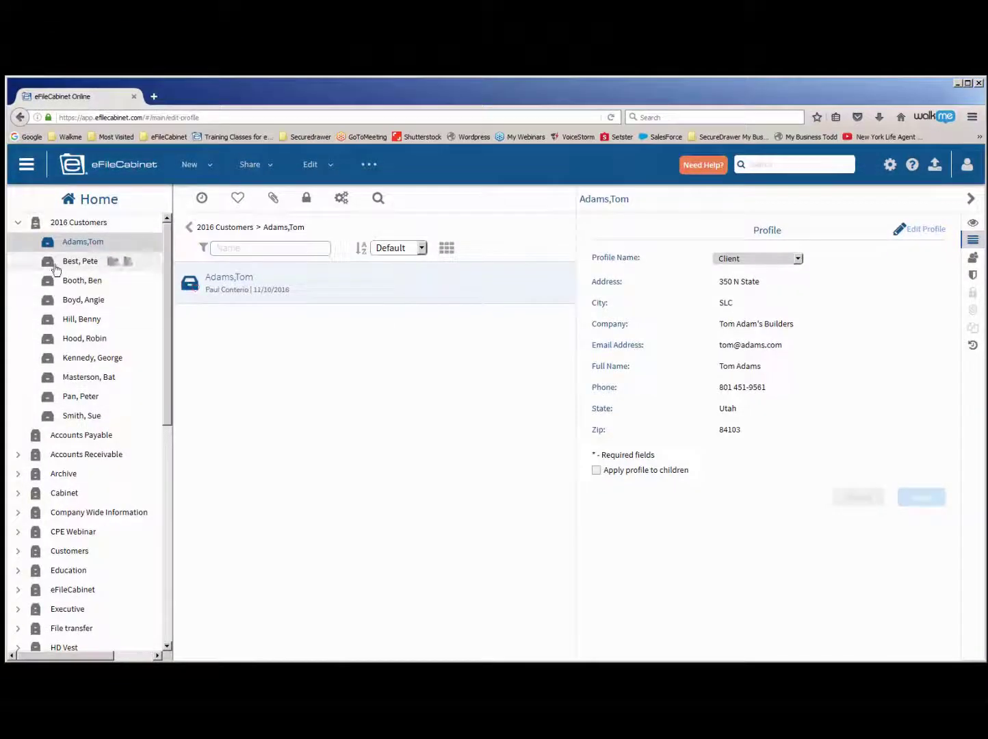
Review the imported Client profile data of several other drawers in the 2016 Customers cabinet, ending on the first drawer.
click(55, 267)
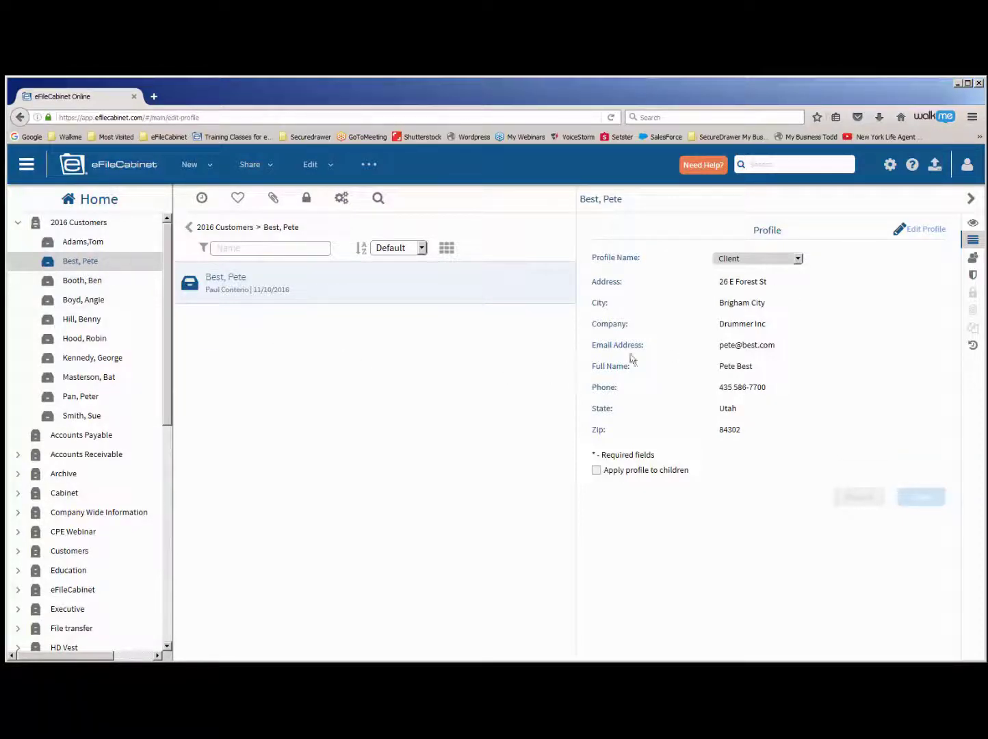
click(67, 325)
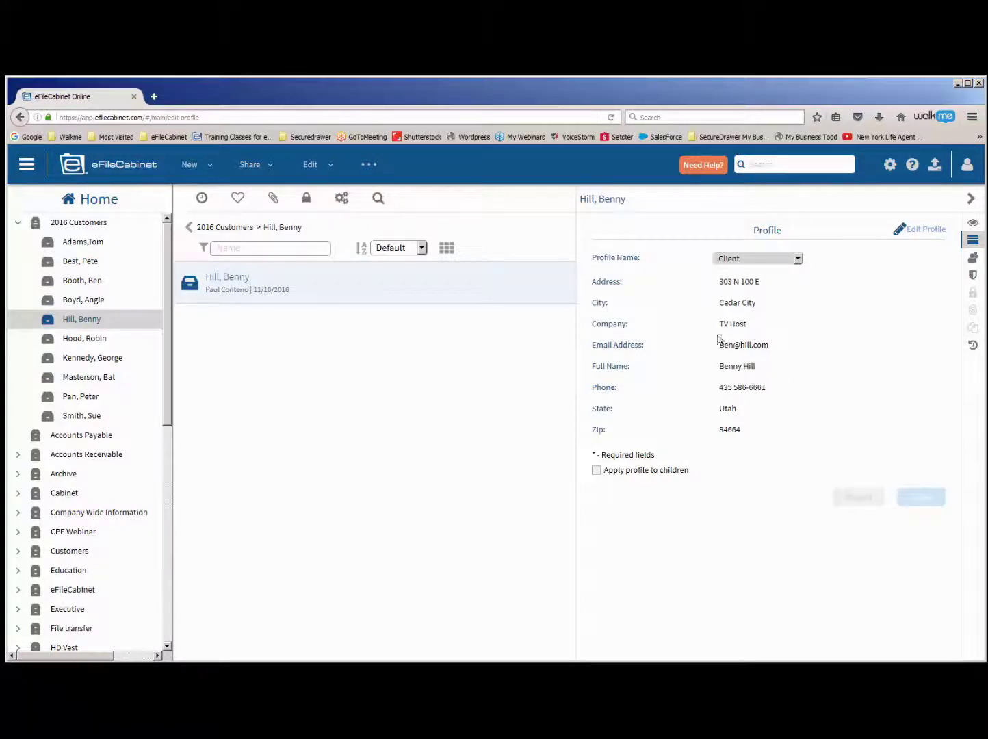
click(76, 341)
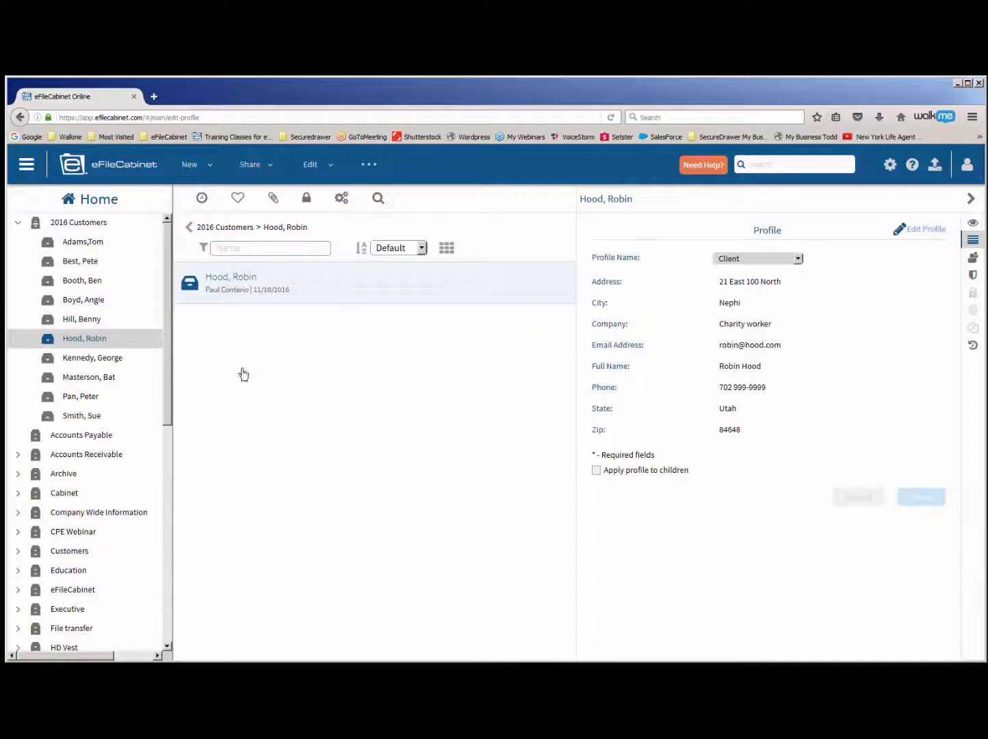
click(53, 405)
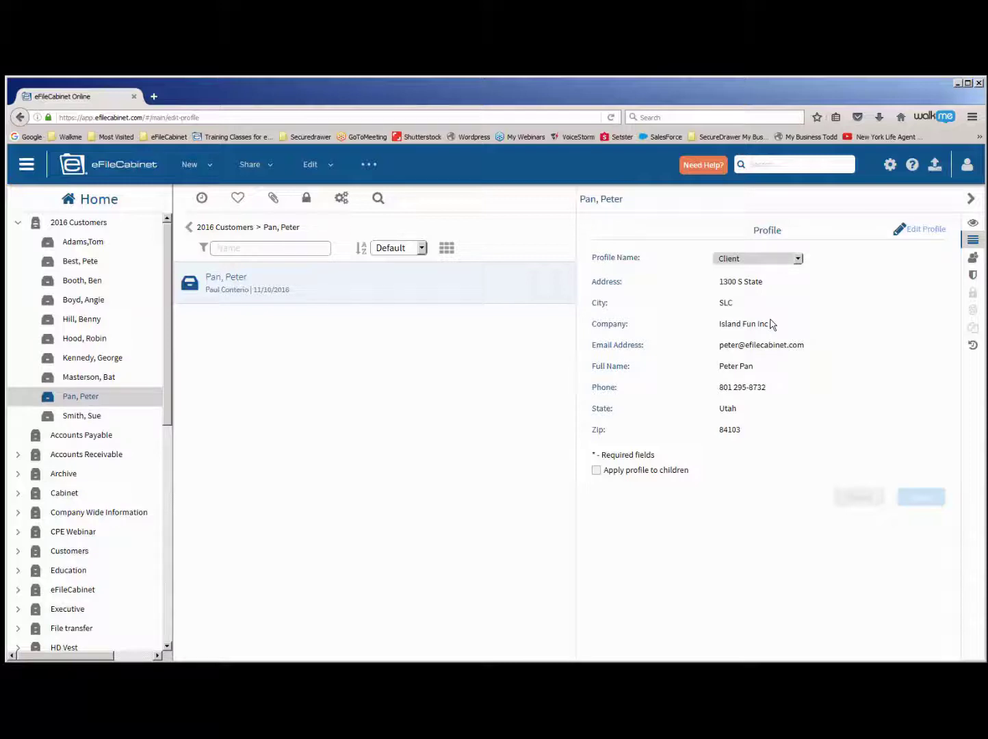
click(49, 246)
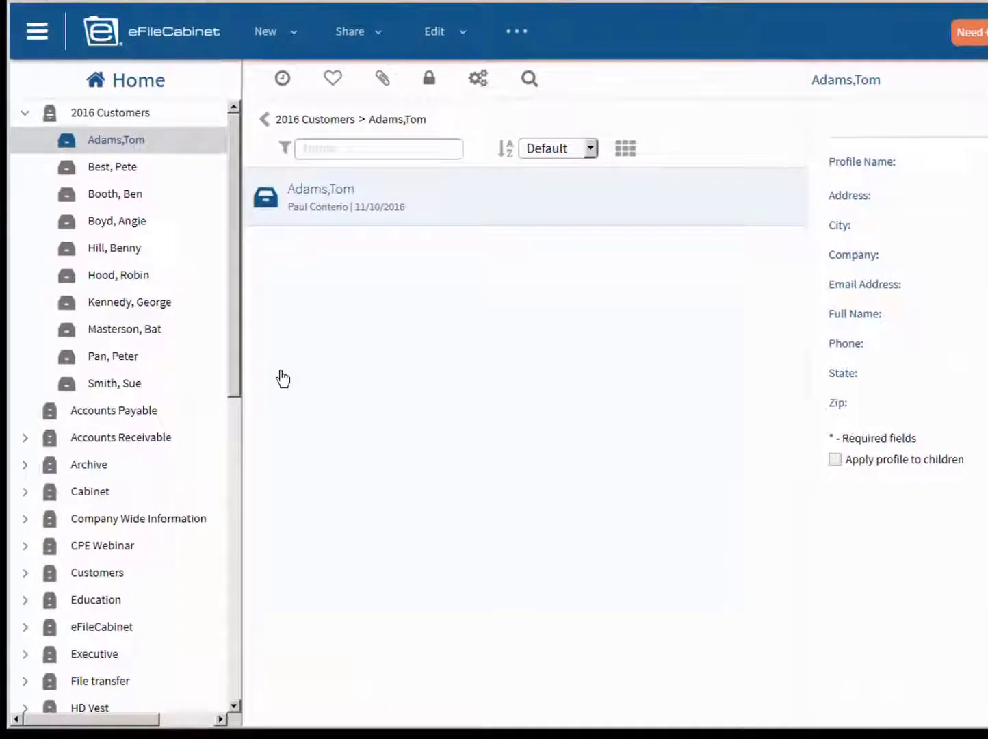
Start Mass Apply Template on the 2016 Customers cabinet and select the Tax Clients Individuals template under Accounting, Individuals.
click(48, 109)
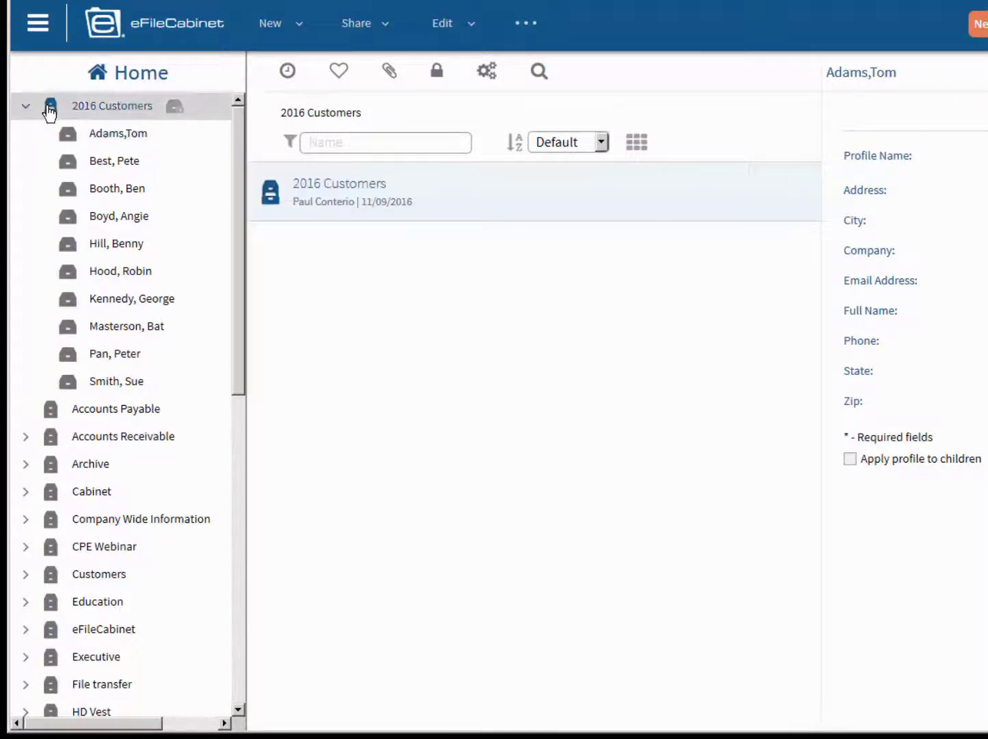
right_click(49, 110)
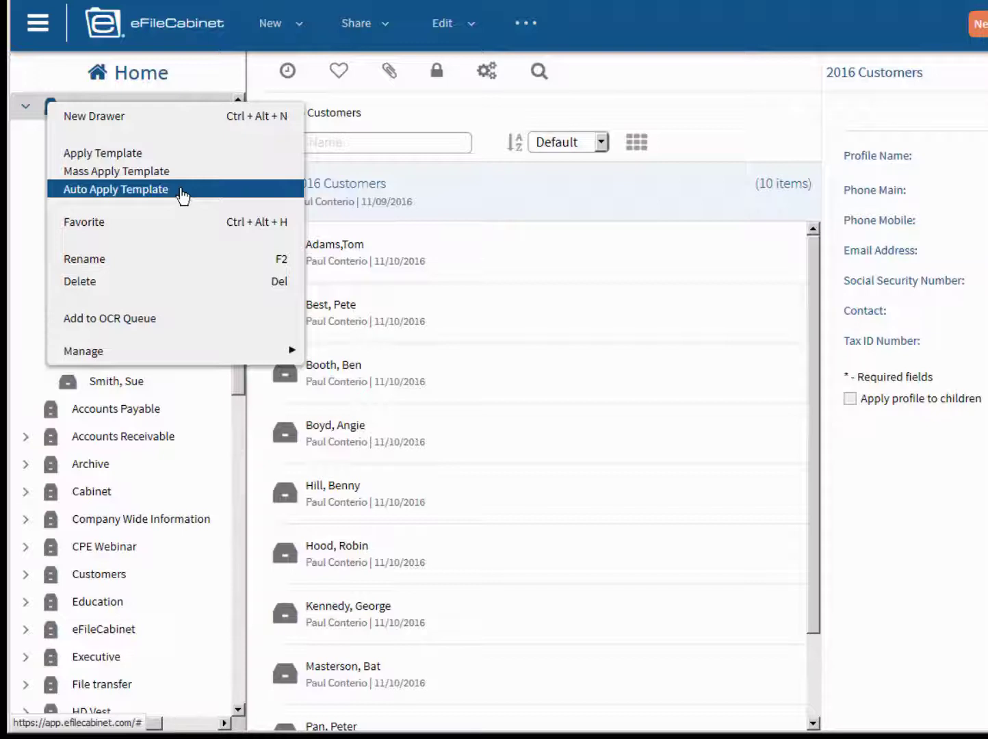
click(137, 172)
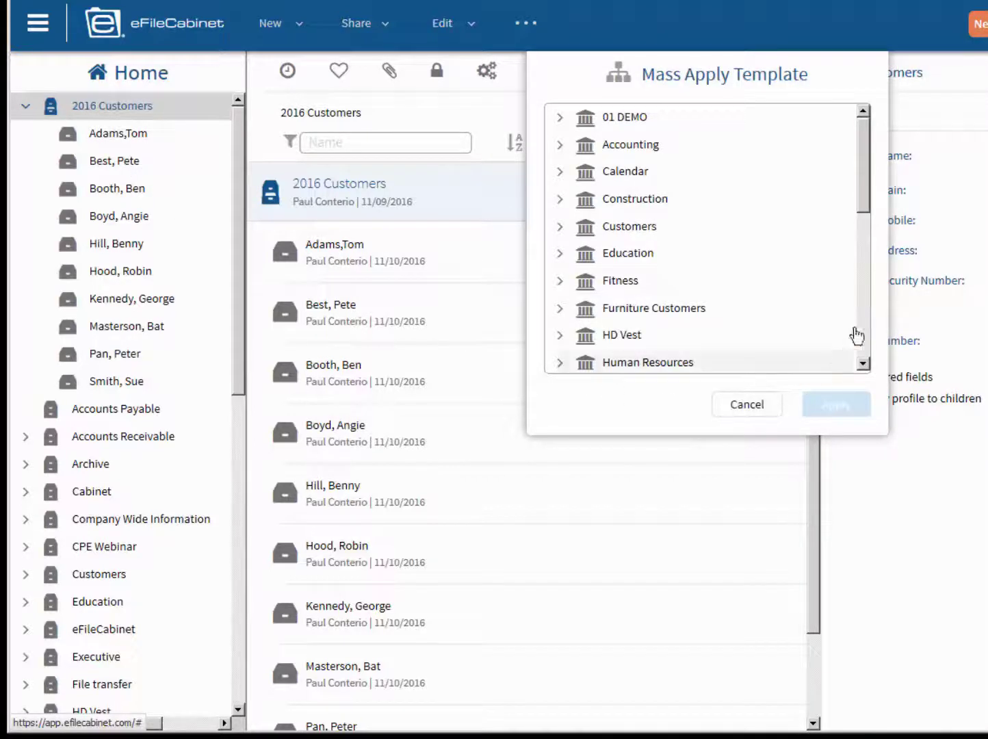
click(605, 152)
click(560, 147)
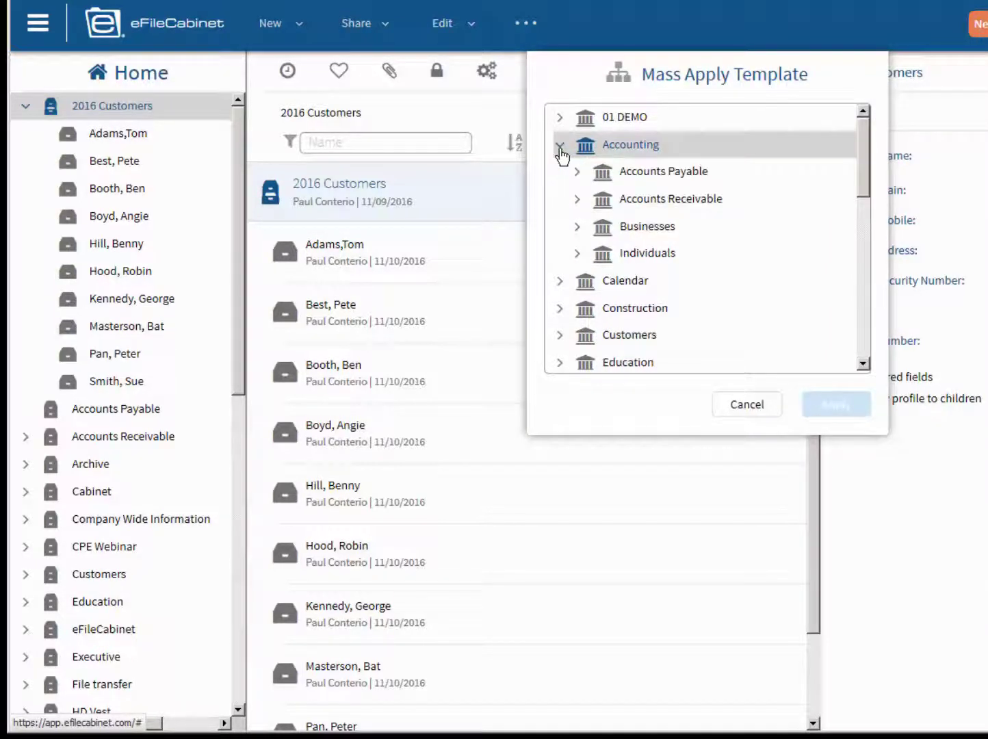
click(578, 254)
click(640, 288)
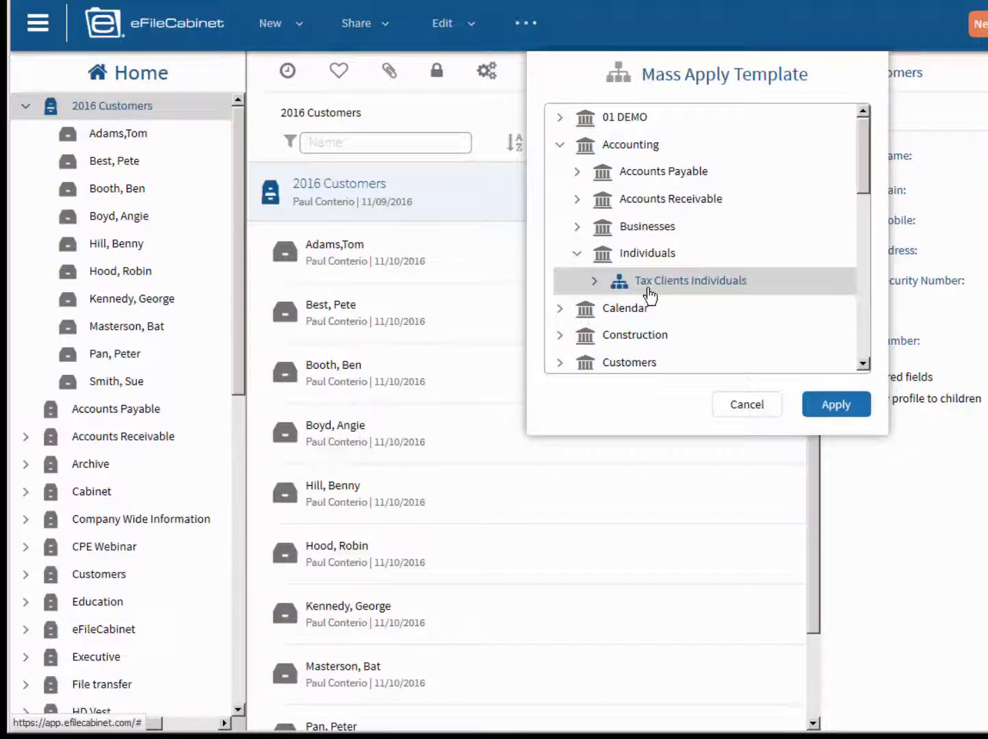
Inspect the folders in the Tax Clients Individuals template's 2016 folder, and apply the template to all drawers in the cabinet.
drag(860, 178, 857, 223)
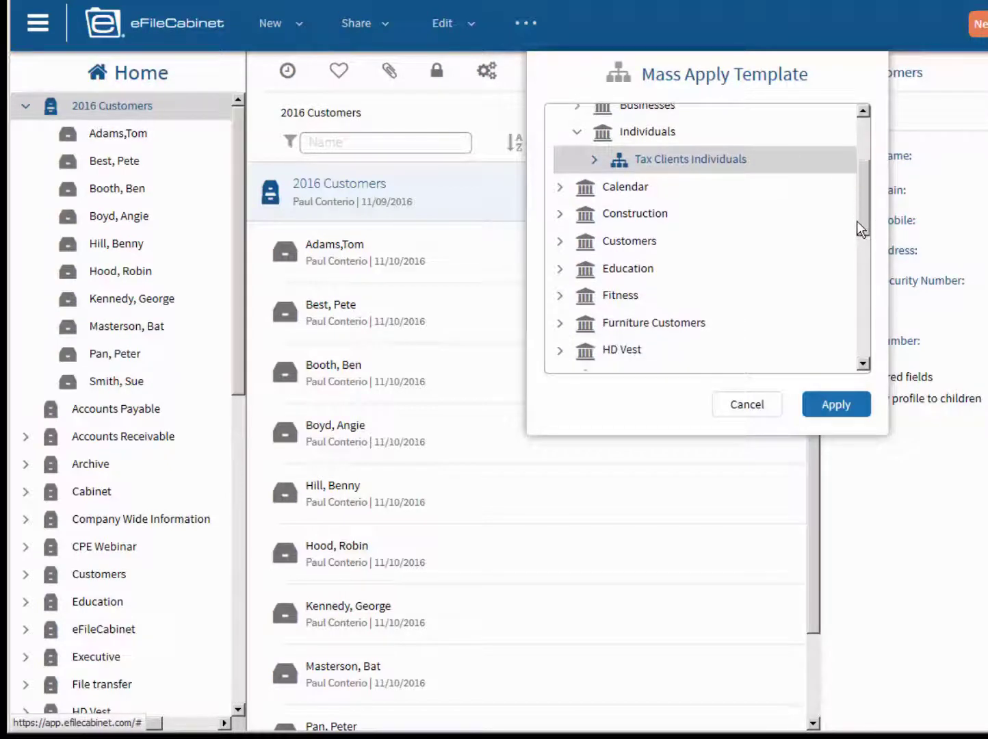
click(594, 161)
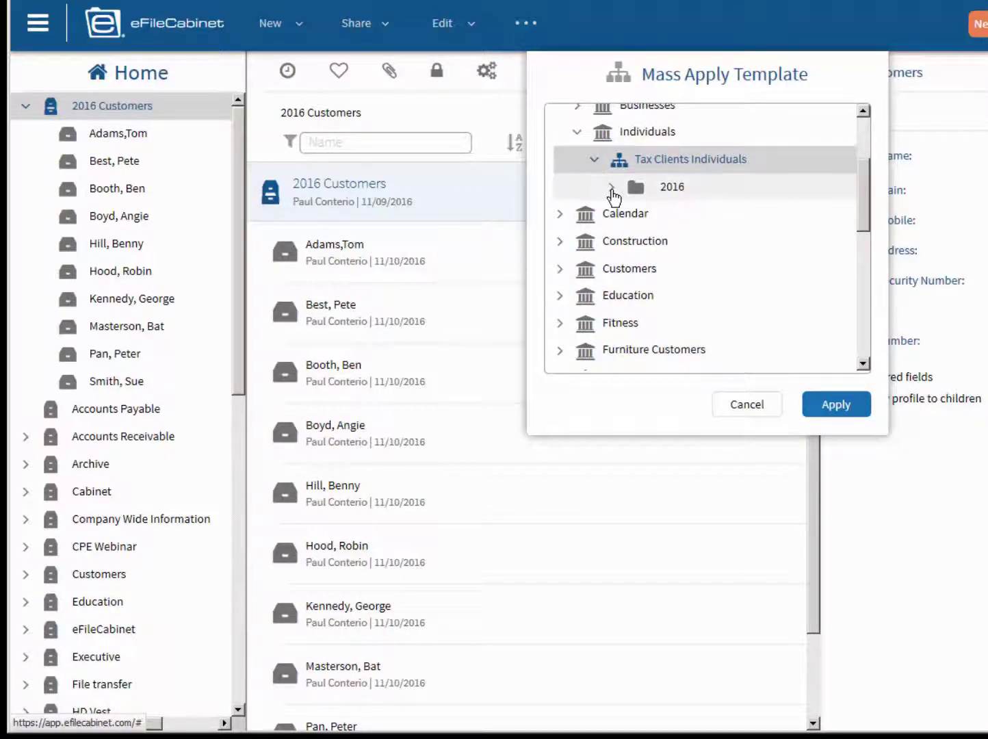
click(611, 189)
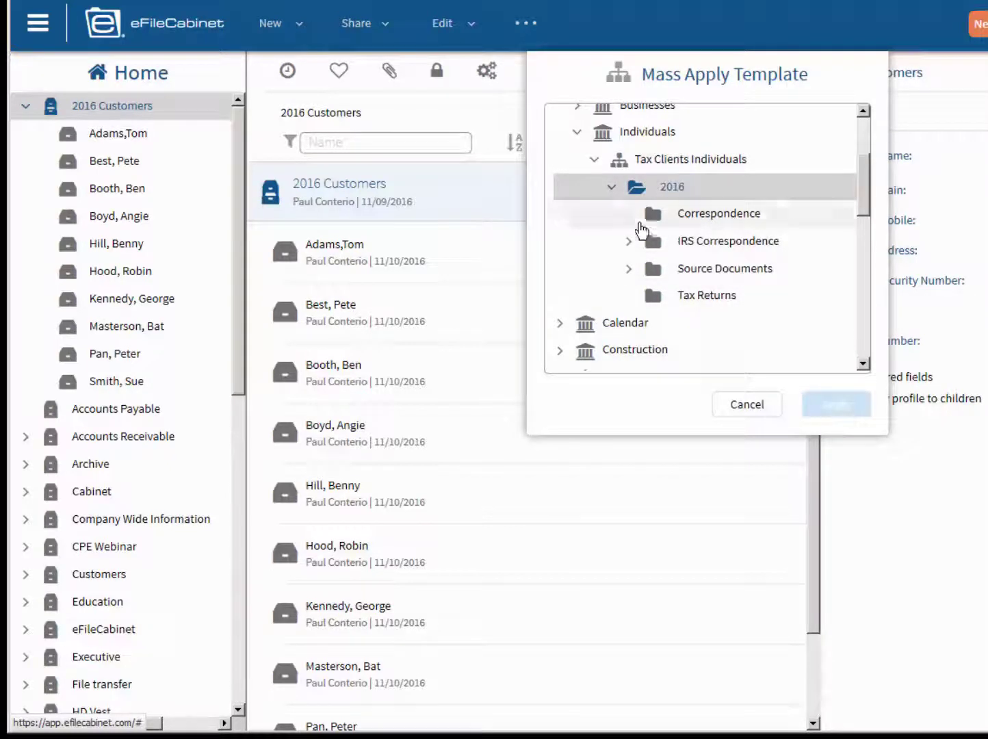
click(620, 162)
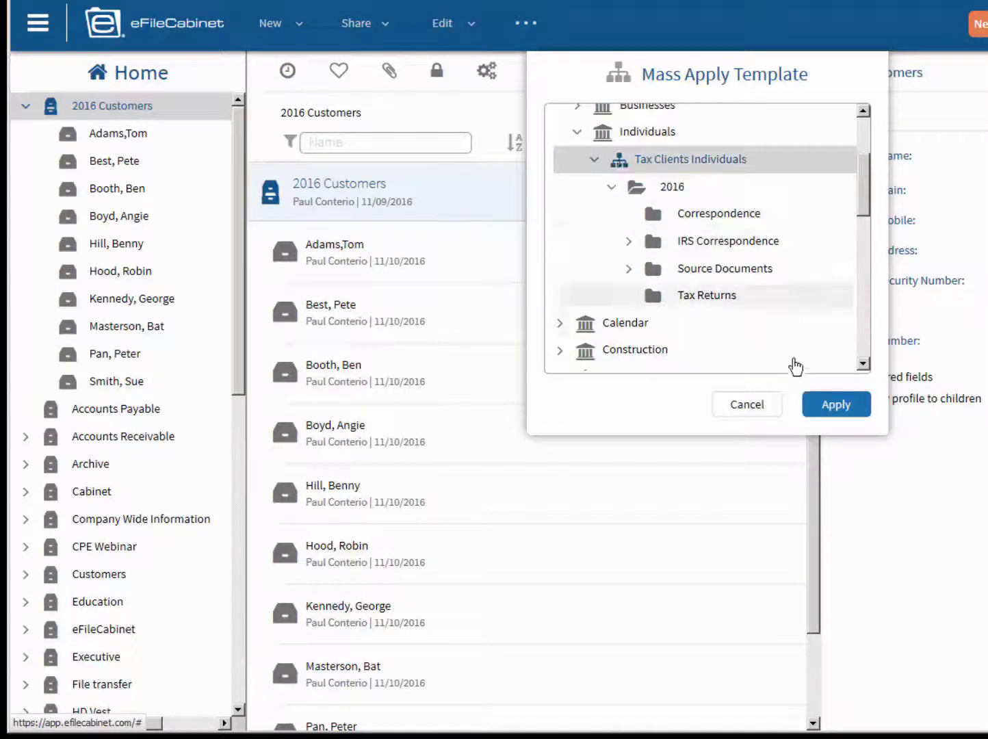
click(831, 406)
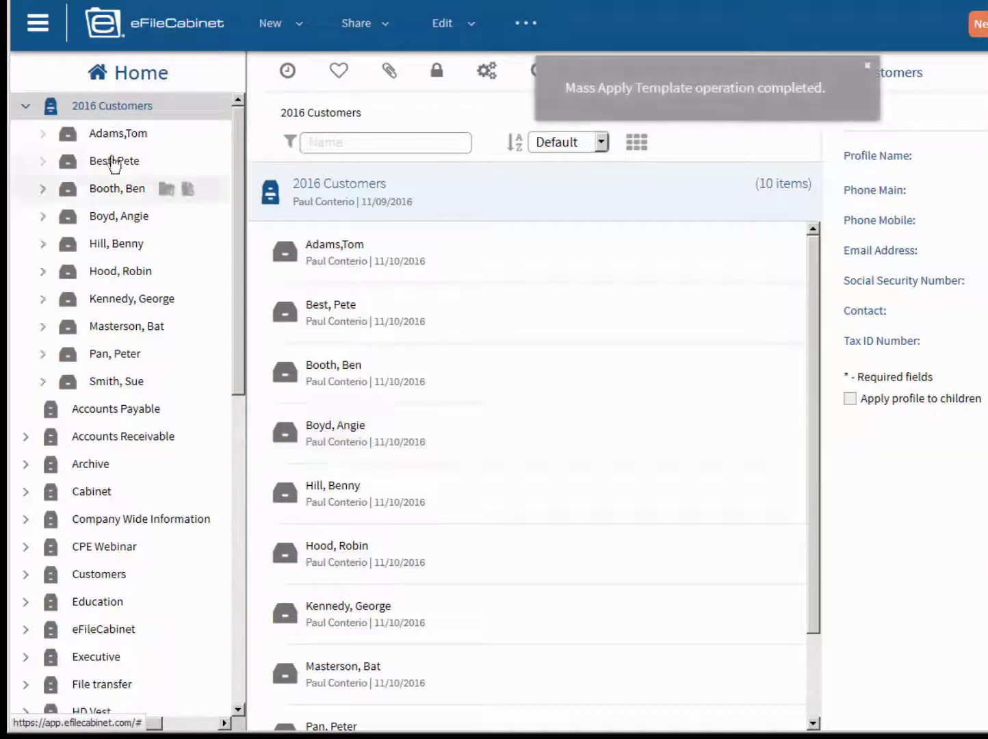
Inspect the template folders applied inside the 2016 folders of the first two client drawers, widening the navigation pane and collapsing the second drawer.
click(43, 135)
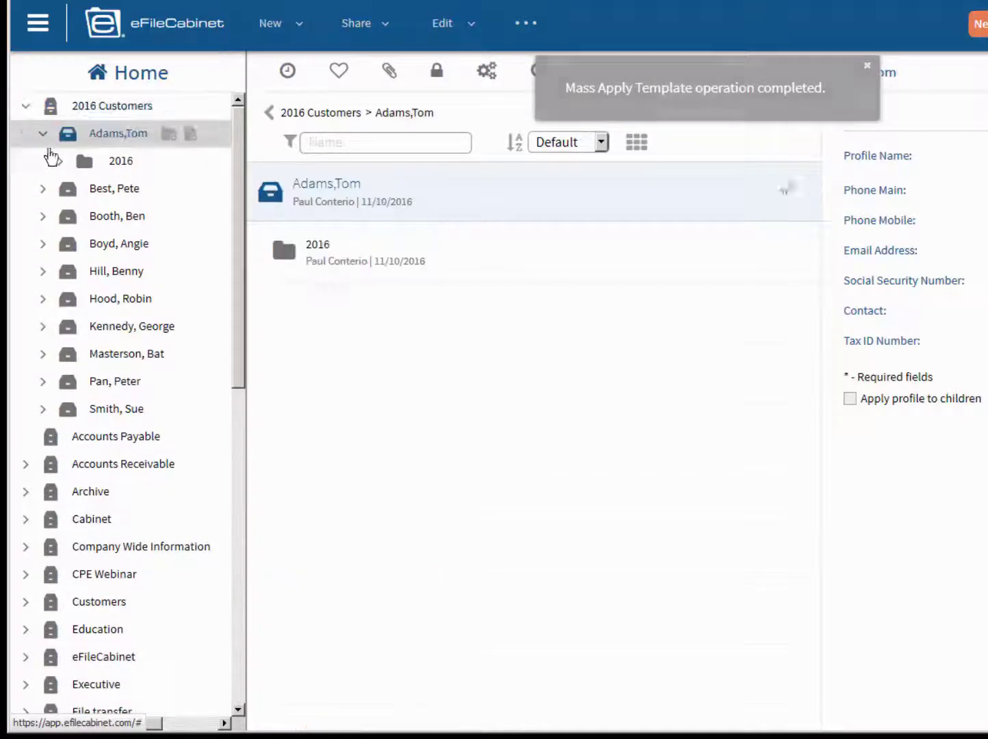
click(60, 162)
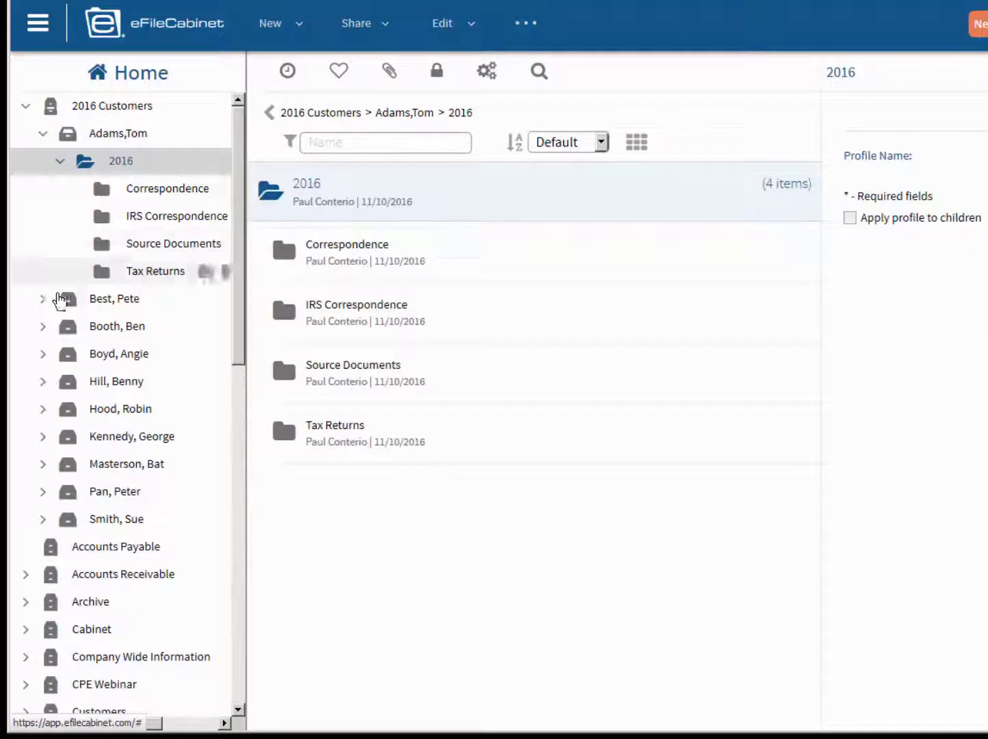
click(46, 301)
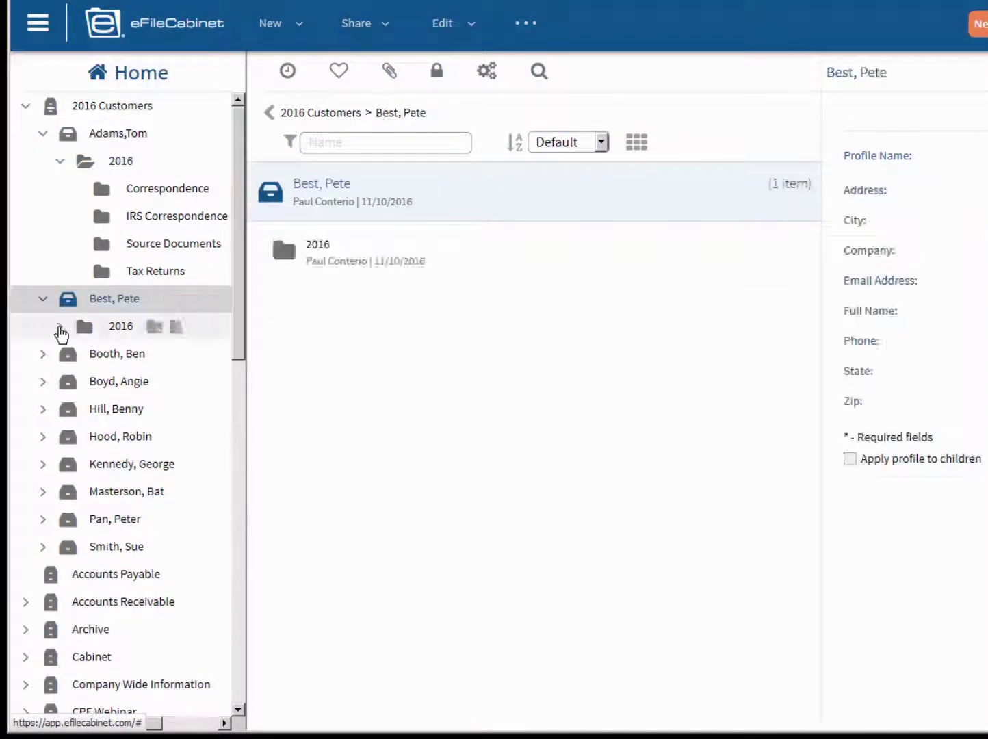
click(60, 327)
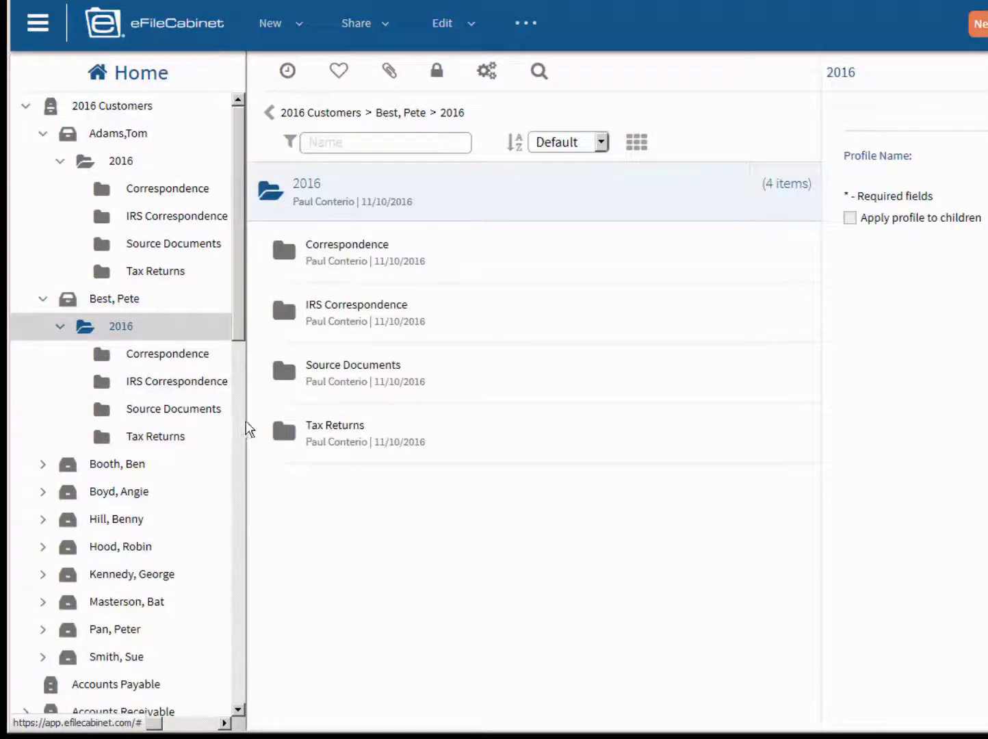
drag(247, 418, 324, 417)
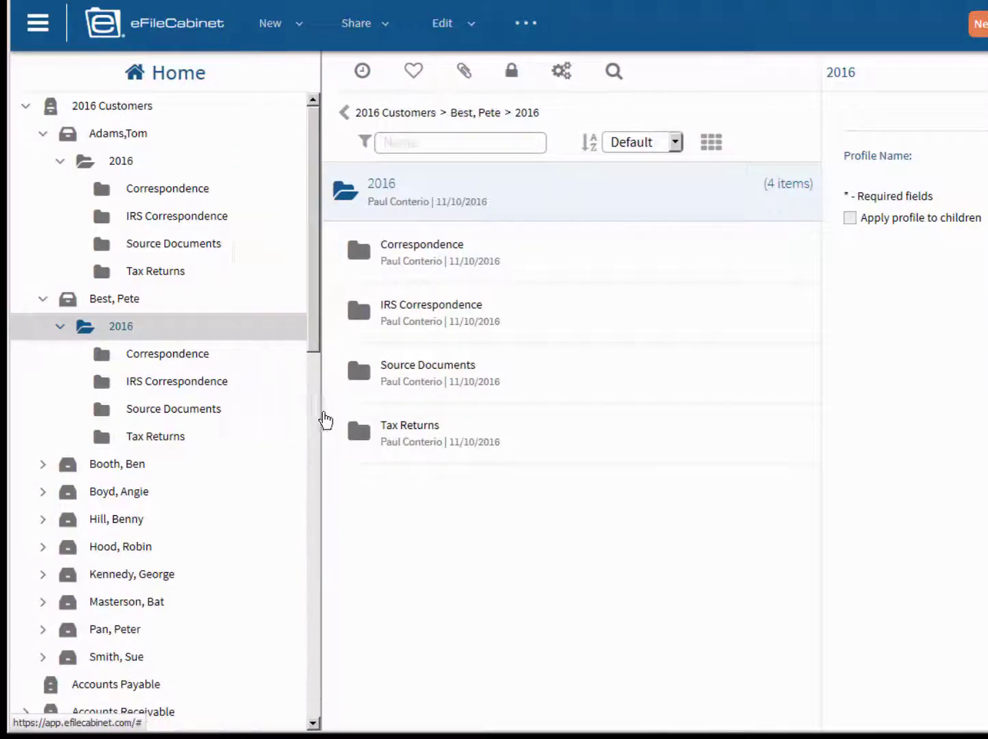
click(43, 301)
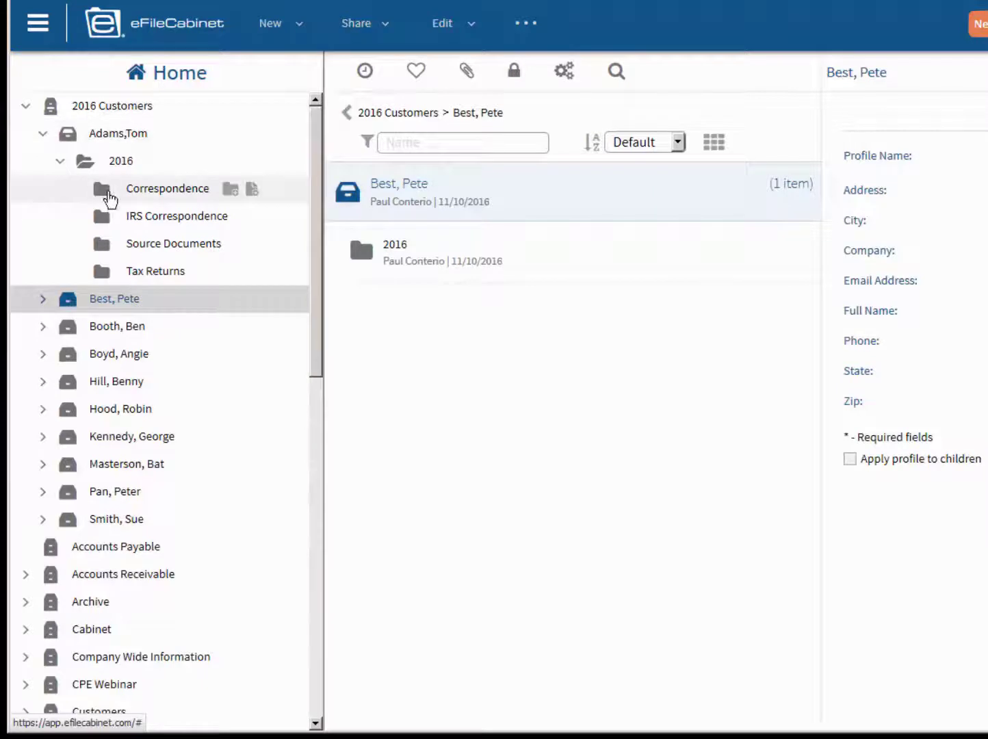
Upload the 1099 test PDF, Beneficiary Form.pdf, Extension.pdf and W-2.pdf from Demo Documents, PDF into the first client's 2016 Correspondence folder.
click(110, 198)
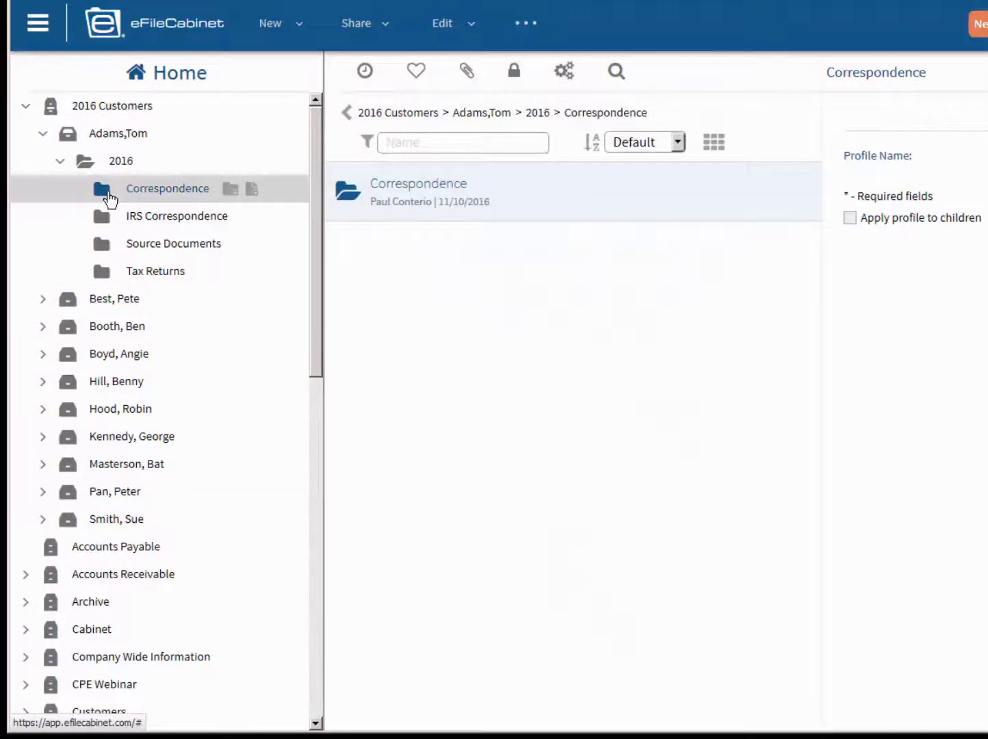
right_click(109, 198)
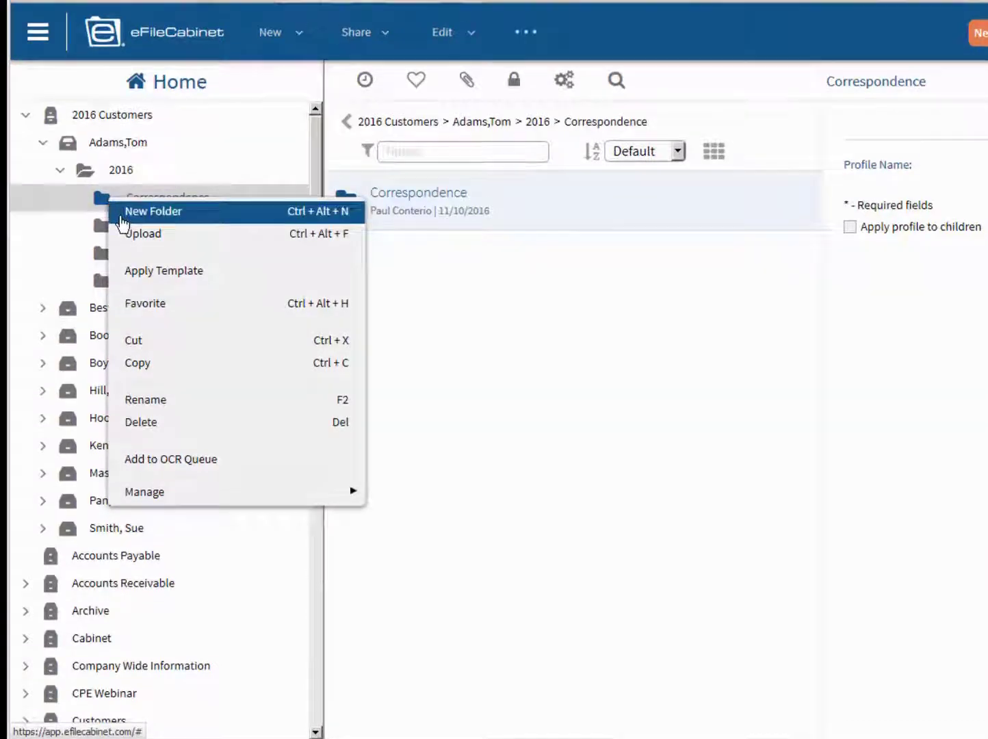
click(127, 233)
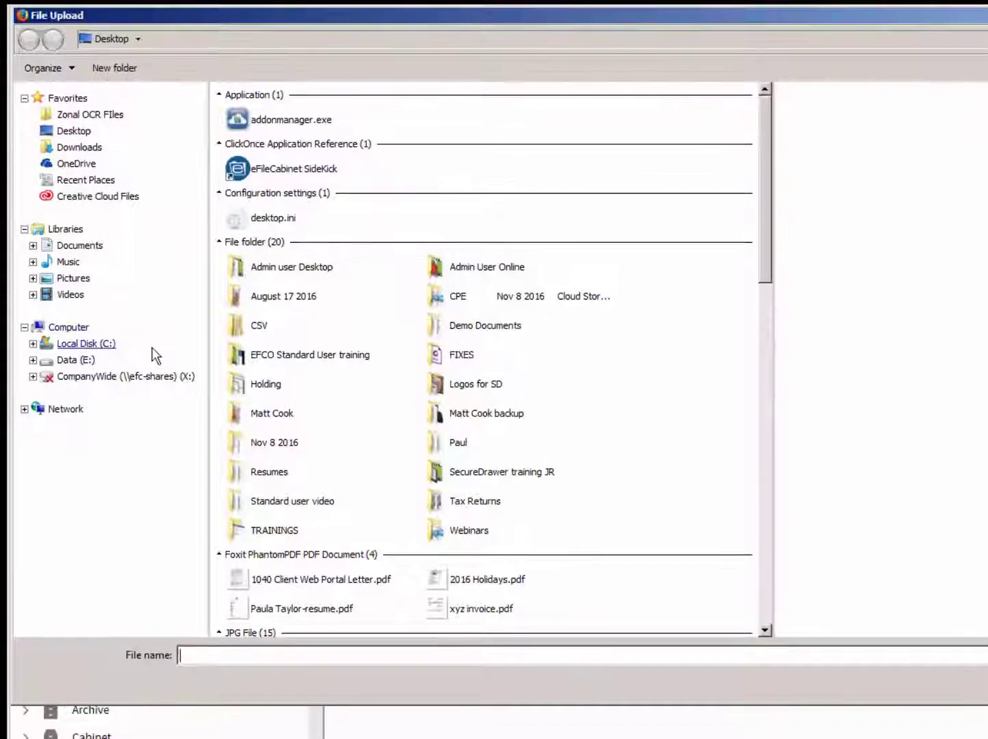
double_click(431, 327)
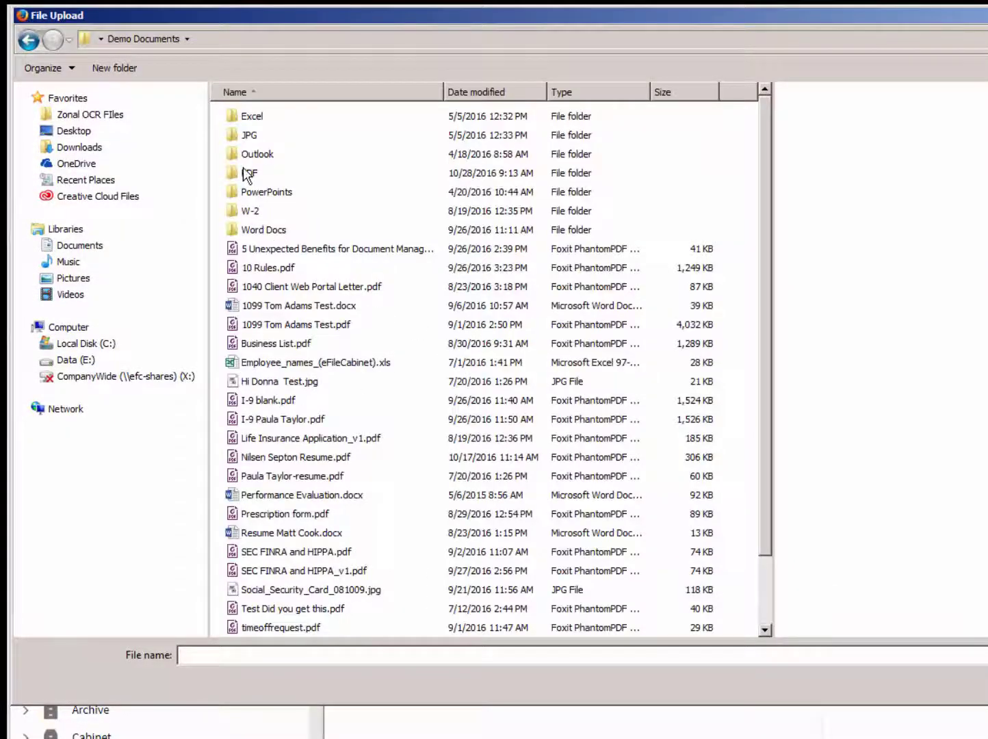
double_click(248, 173)
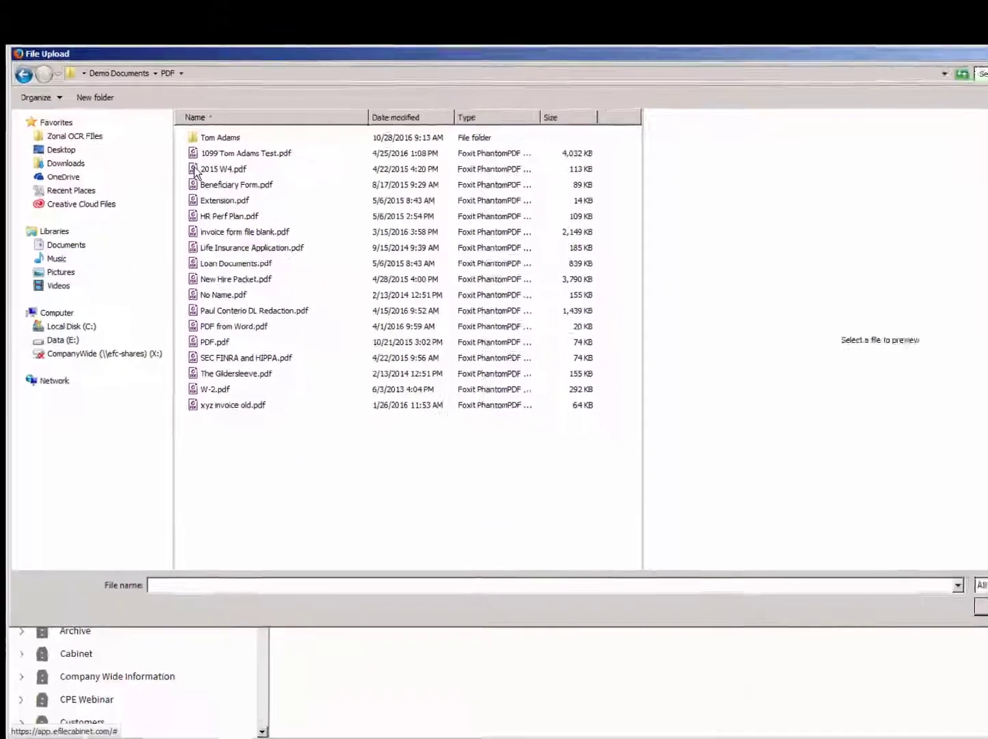
click(199, 155)
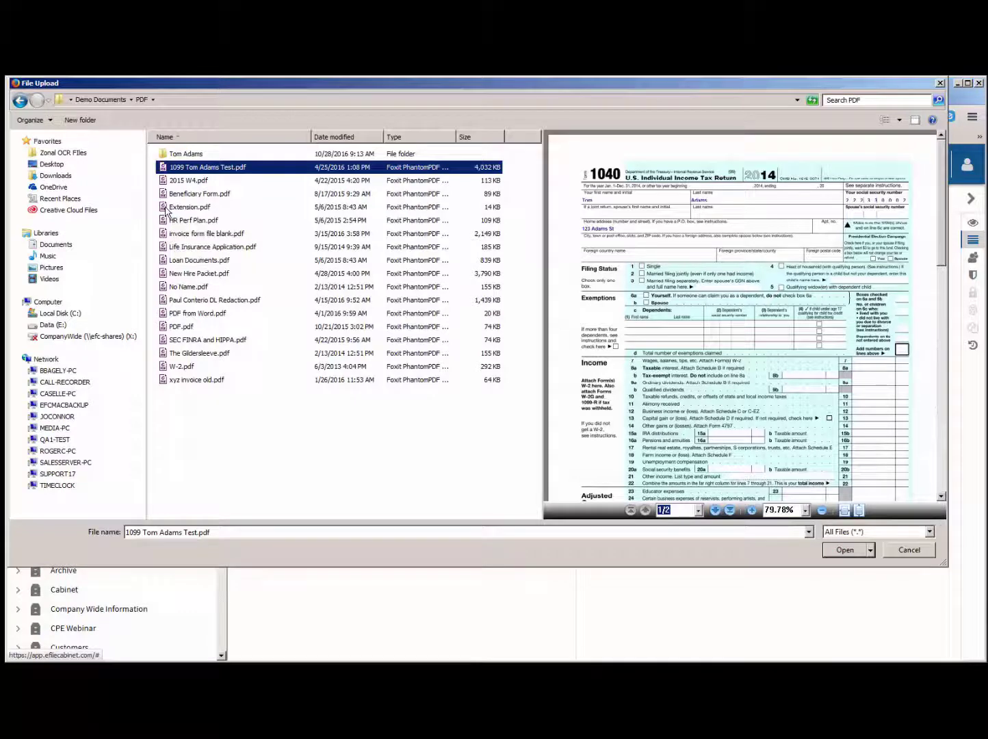
ctrl+click(166, 207)
ctrl+click(173, 193)
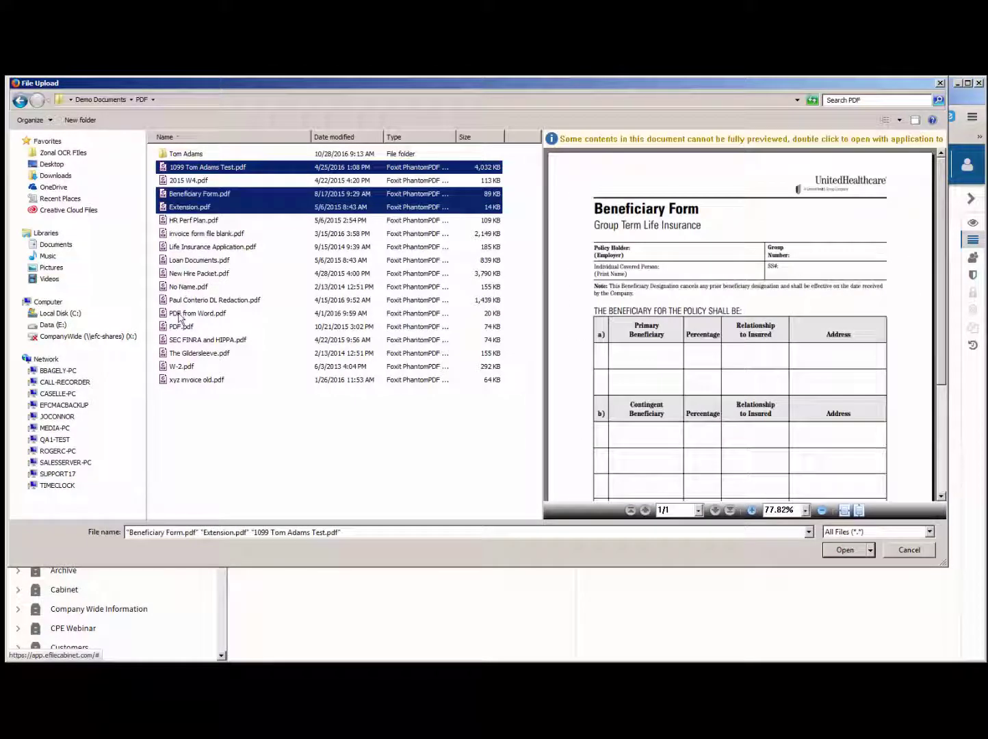
ctrl+click(168, 367)
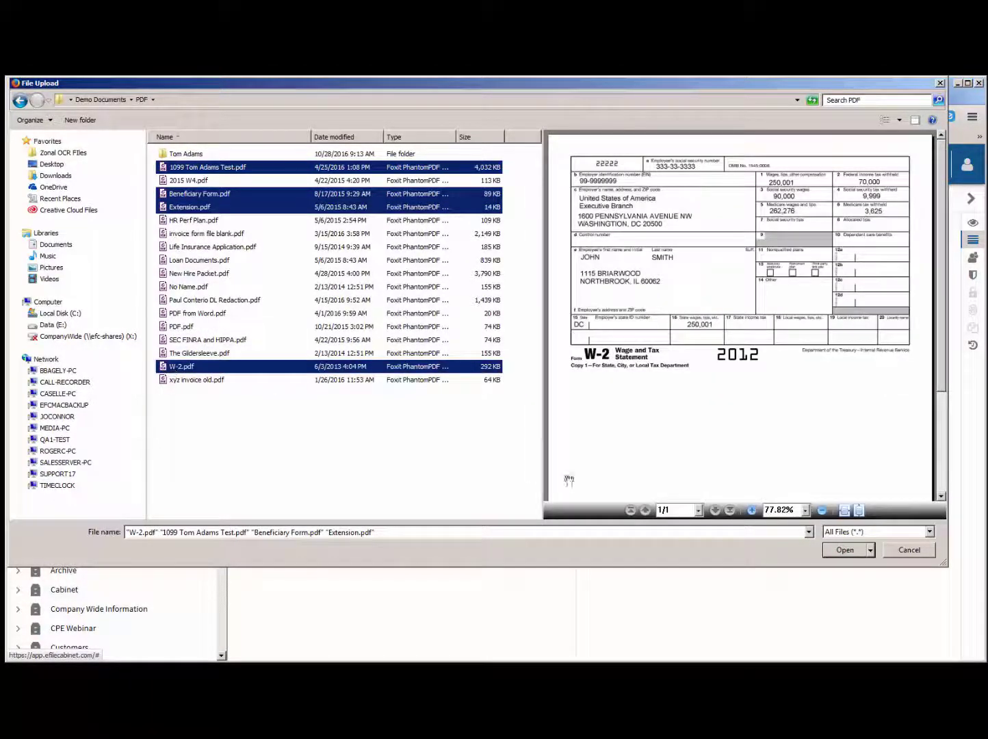
click(845, 550)
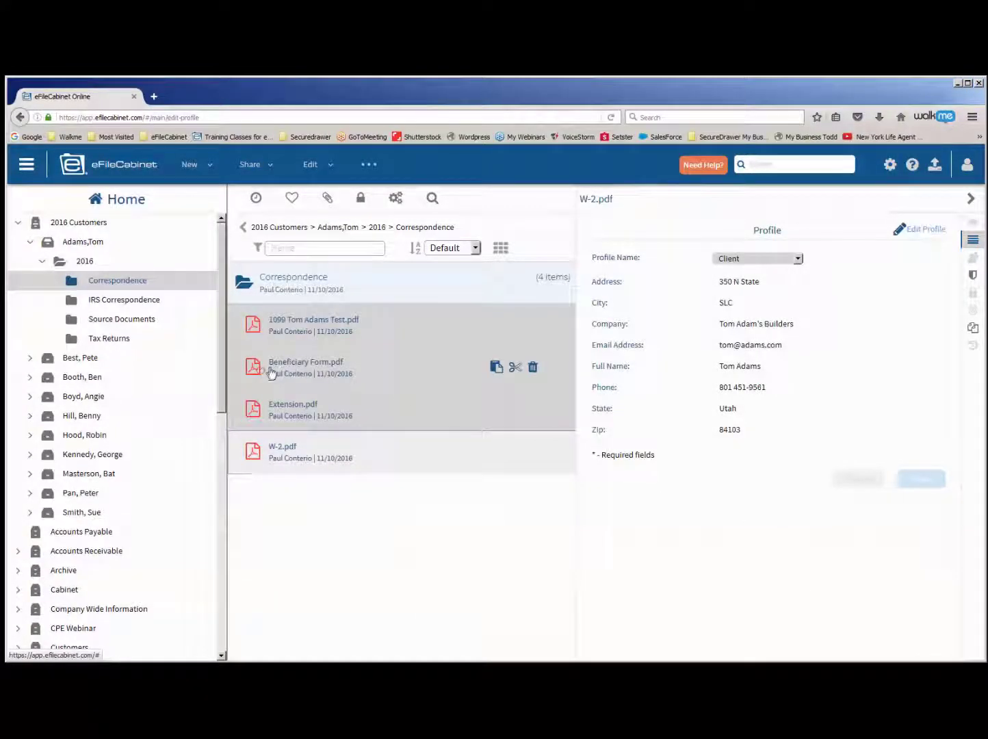
Select the uploaded 1099 test PDF in the Correspondence folder and examine its document preview.
click(252, 331)
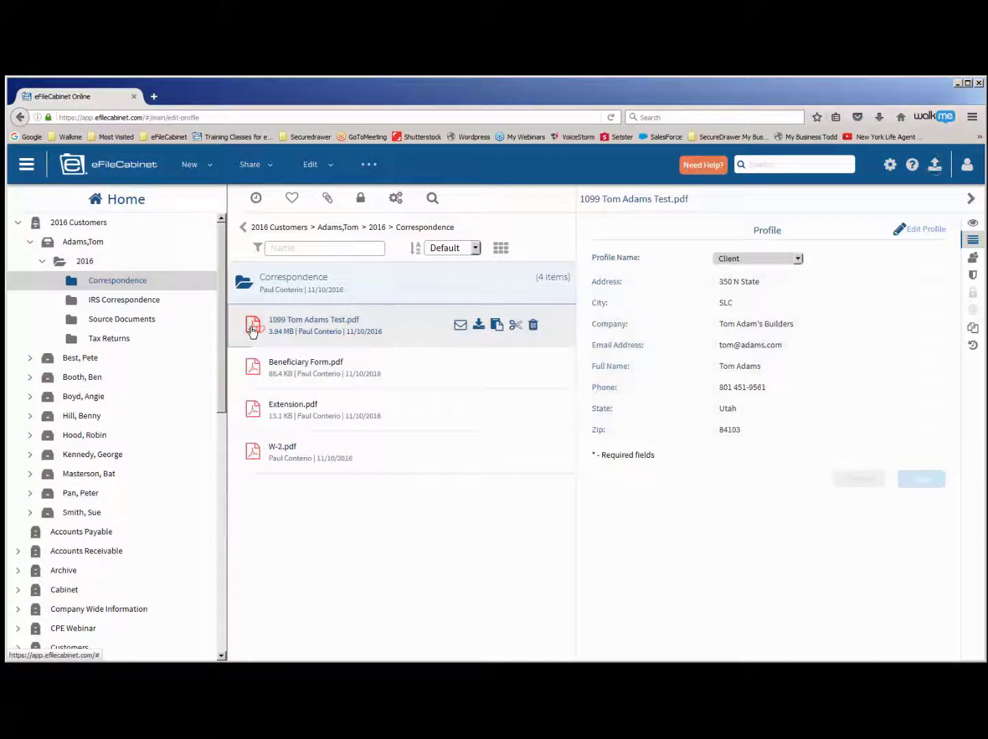
click(973, 225)
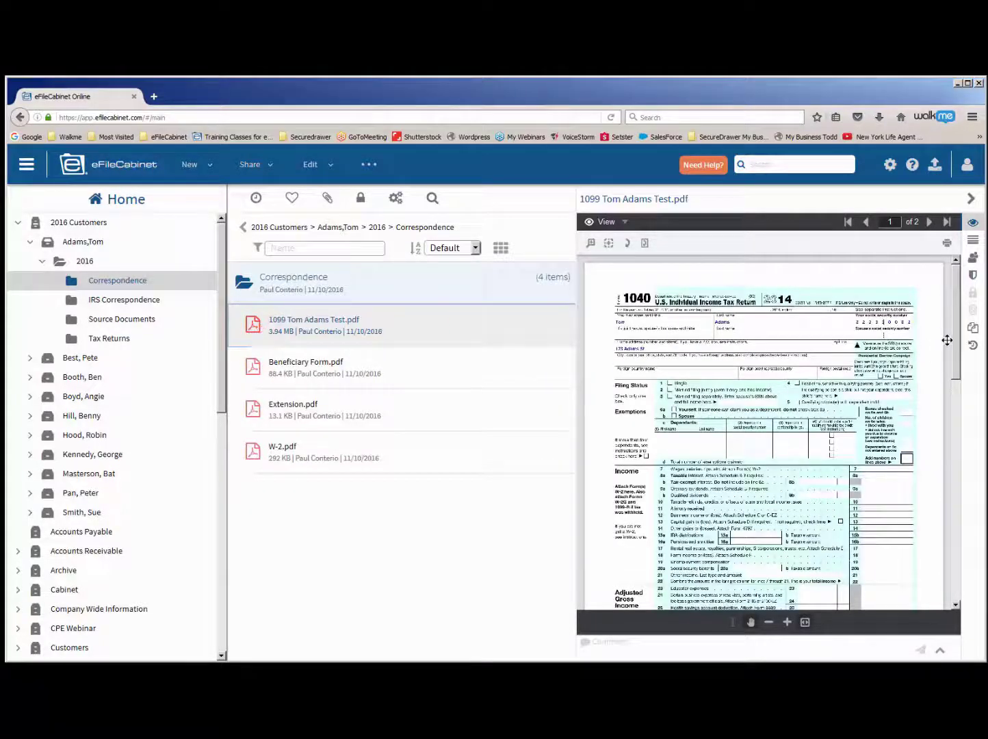
mouse_move(957, 348)
mouse_down()
mouse_move(959, 412)
mouse_move(956, 342)
mouse_up()
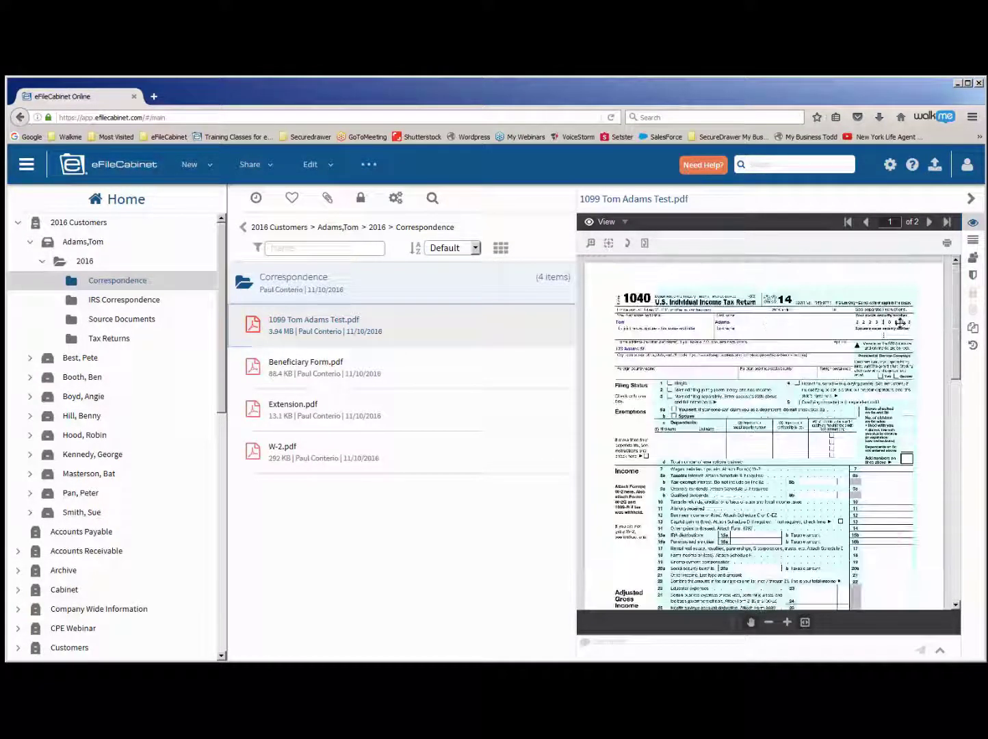
Add a permission on the 1099 test PDF for the third listed user, granting View and Edit, and save it.
right_click(255, 331)
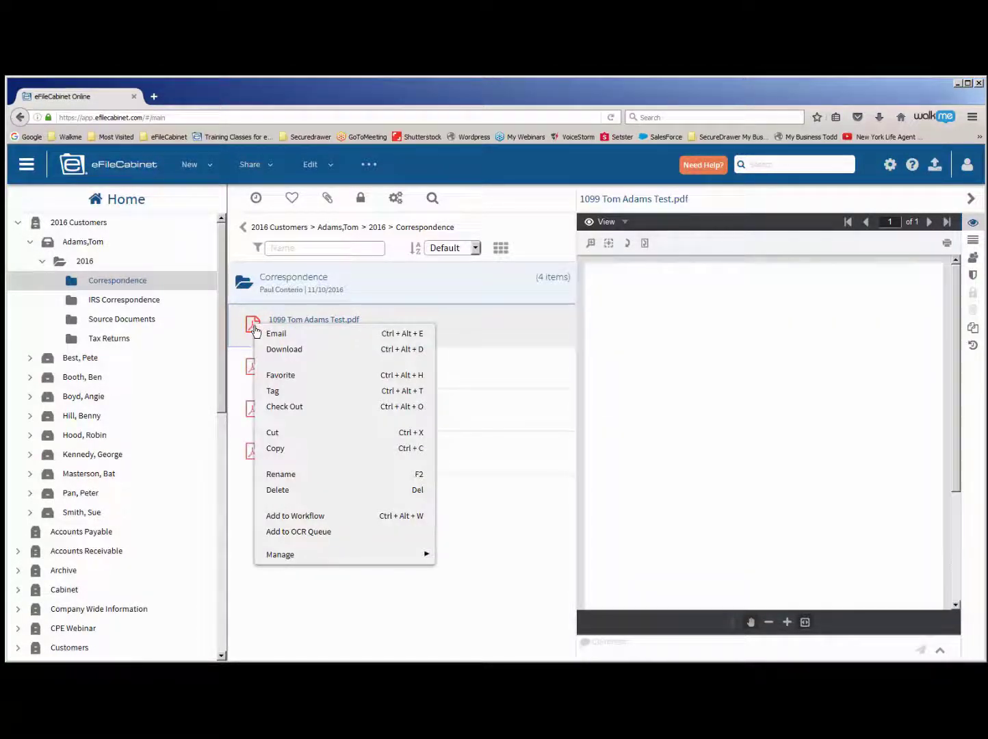
mouse_move(418, 557)
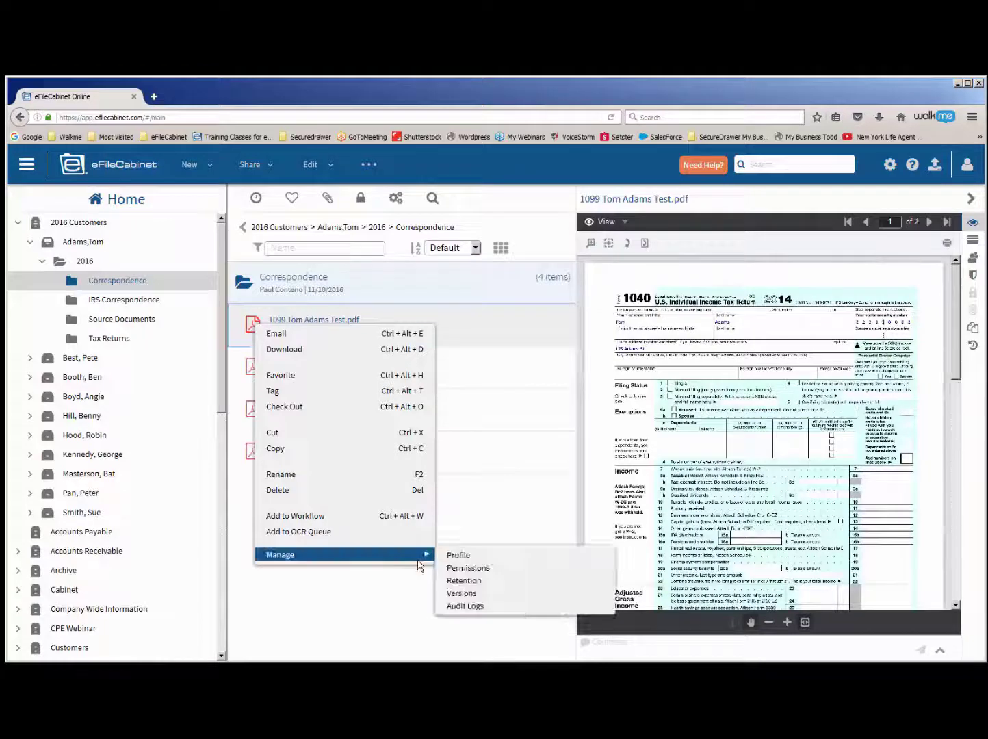
click(454, 569)
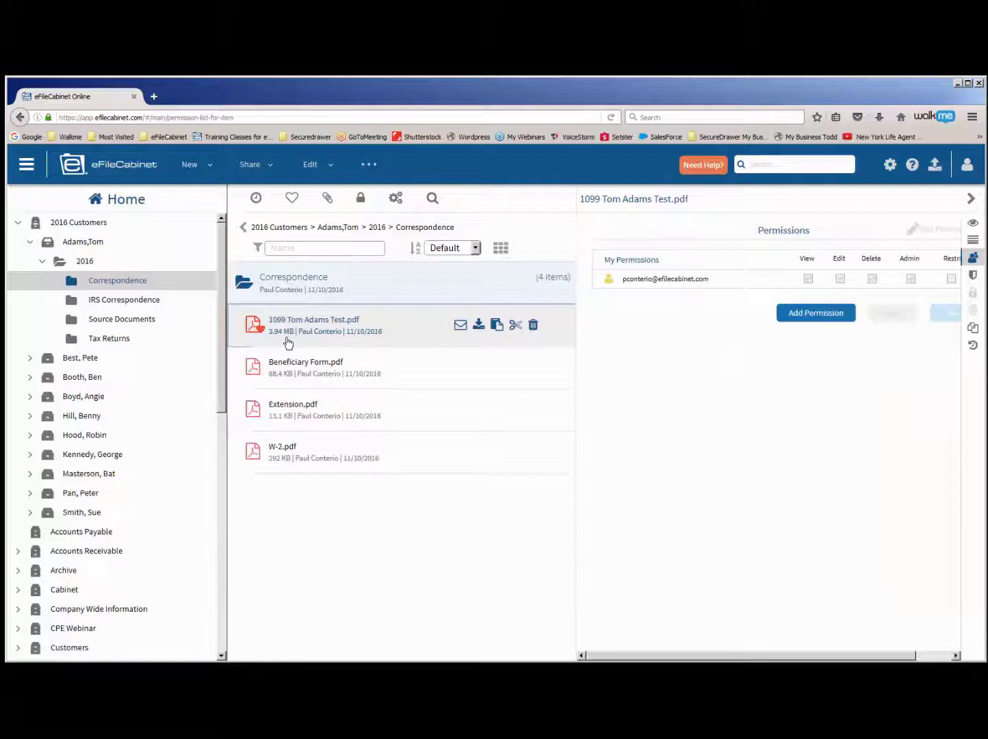
click(807, 312)
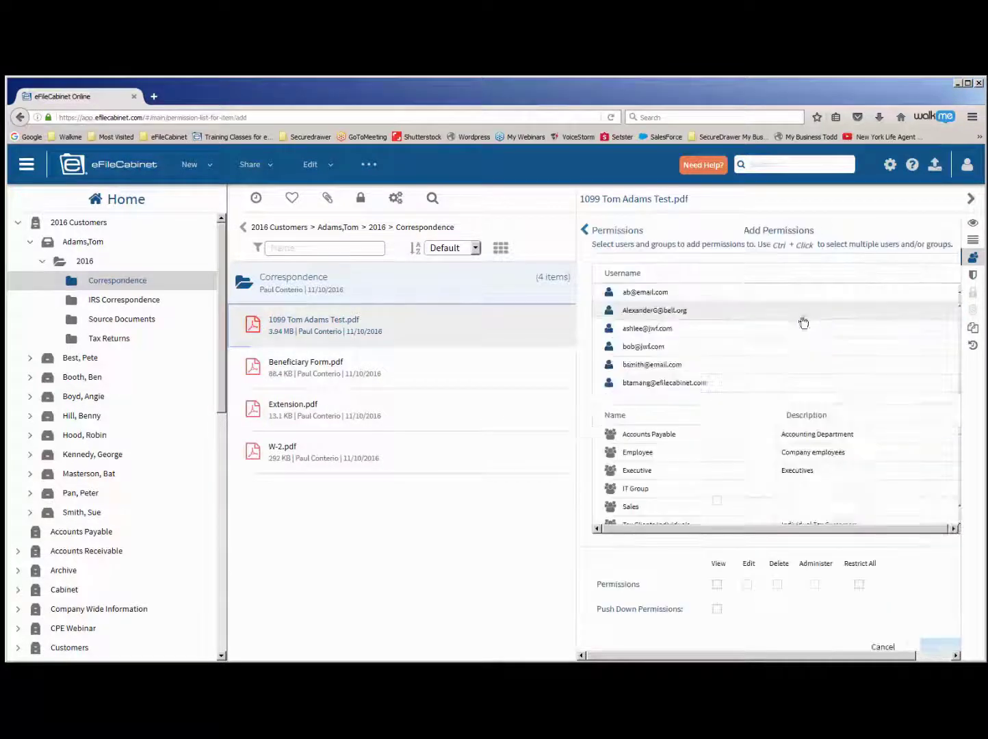
click(653, 335)
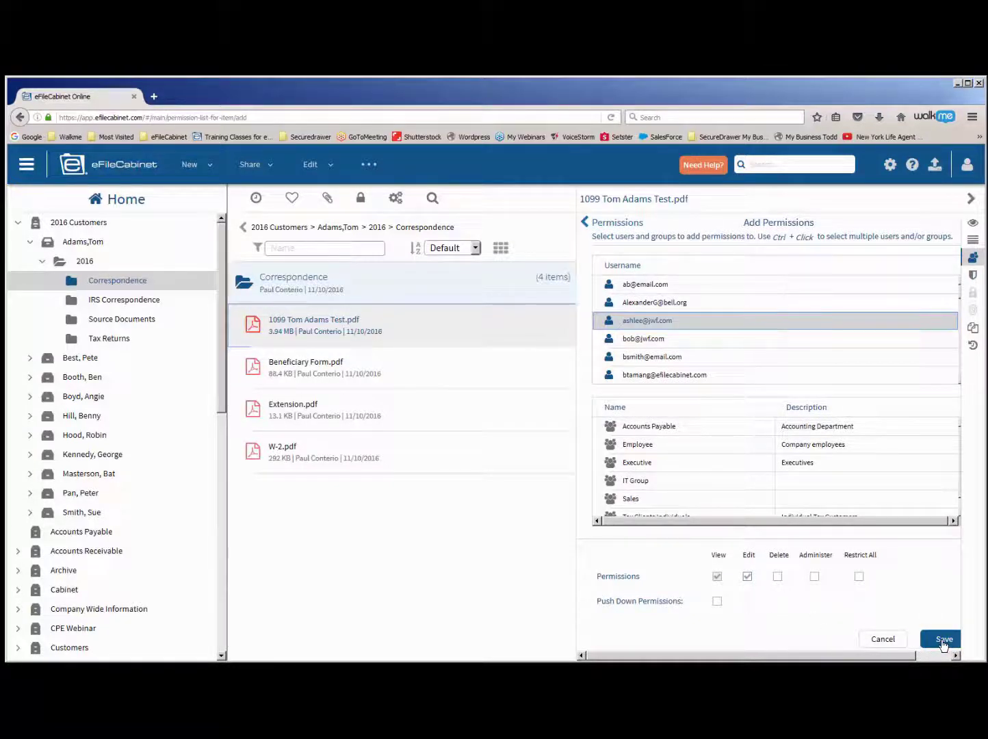
click(943, 640)
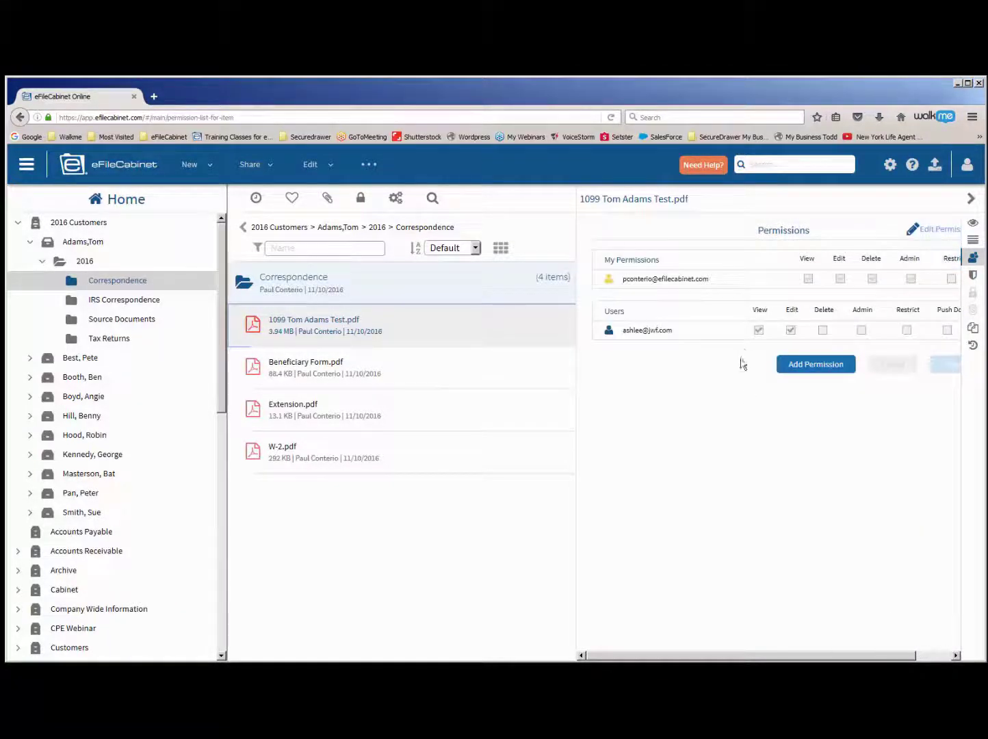
Log out, enter the username and account password of the user granted the file permission, and sign in.
click(967, 169)
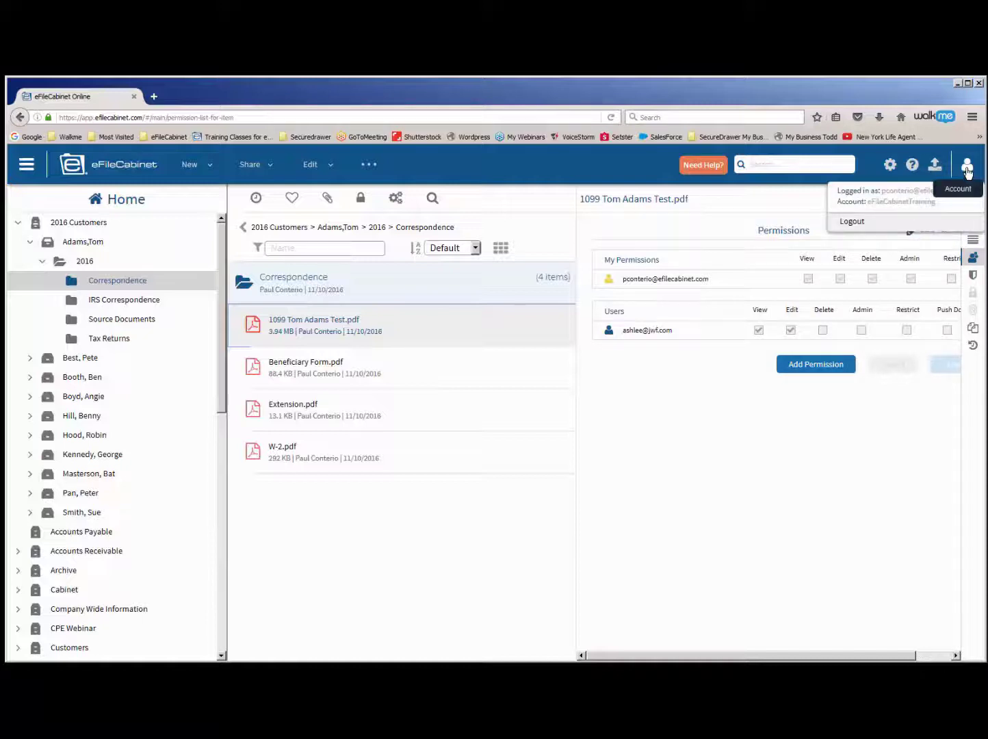
click(882, 223)
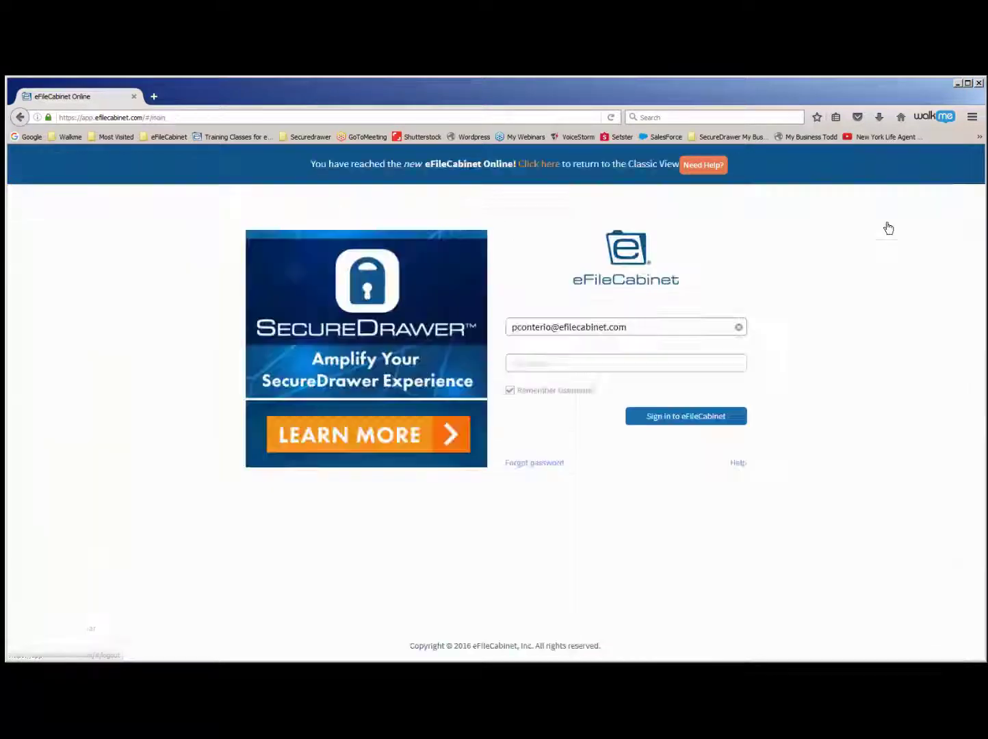
triple_click(649, 332)
text(a)
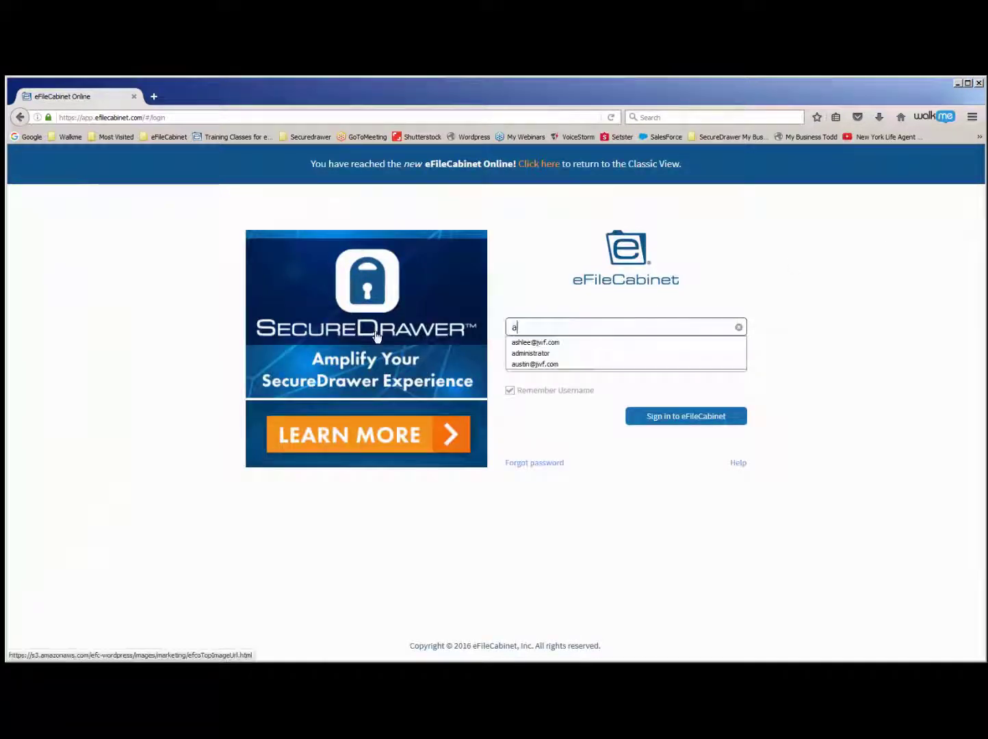
click(530, 343)
click(540, 360)
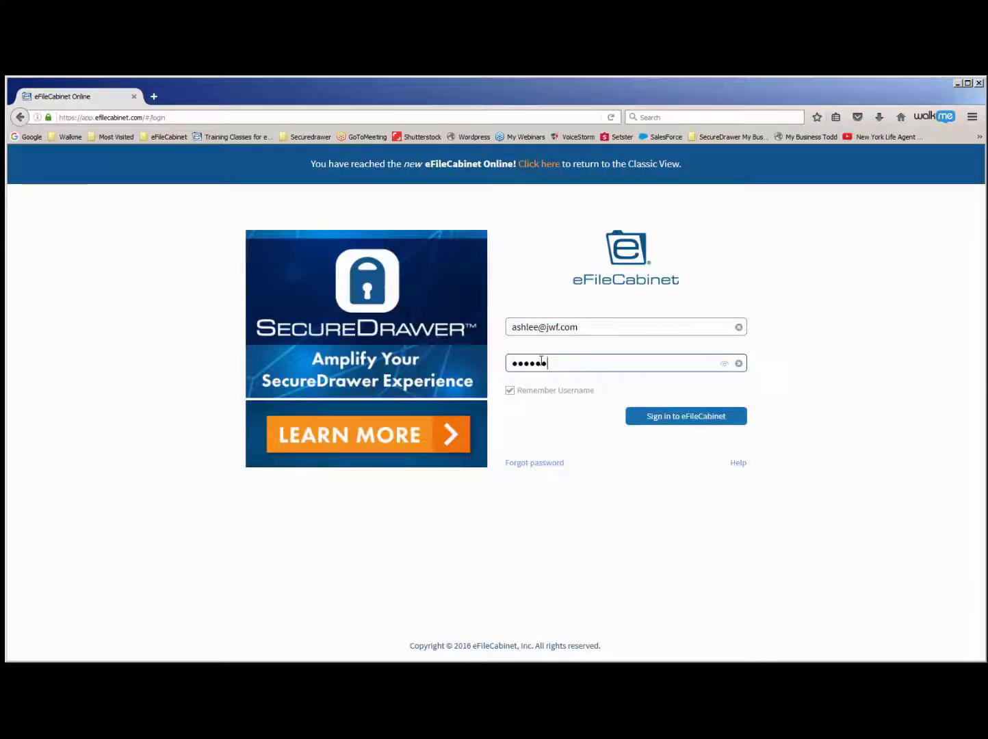
key(Return)
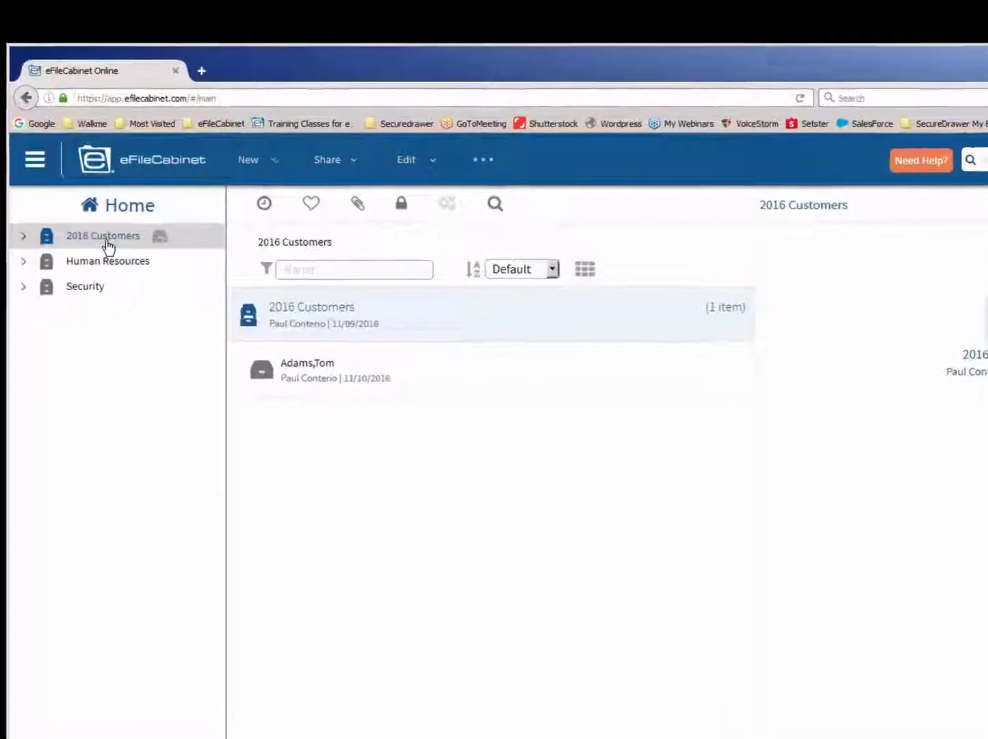
Expand the client drawer in 2016 Customers down to the 2016 Correspondence folder and preview the shared 1099 test PDF.
click(23, 235)
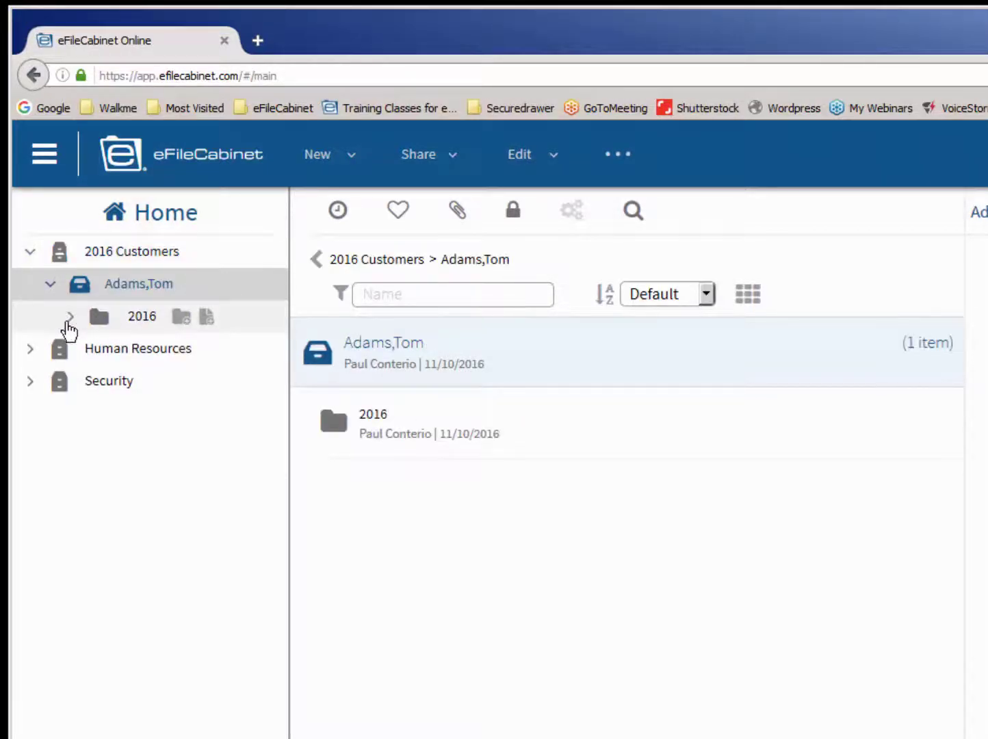
click(74, 320)
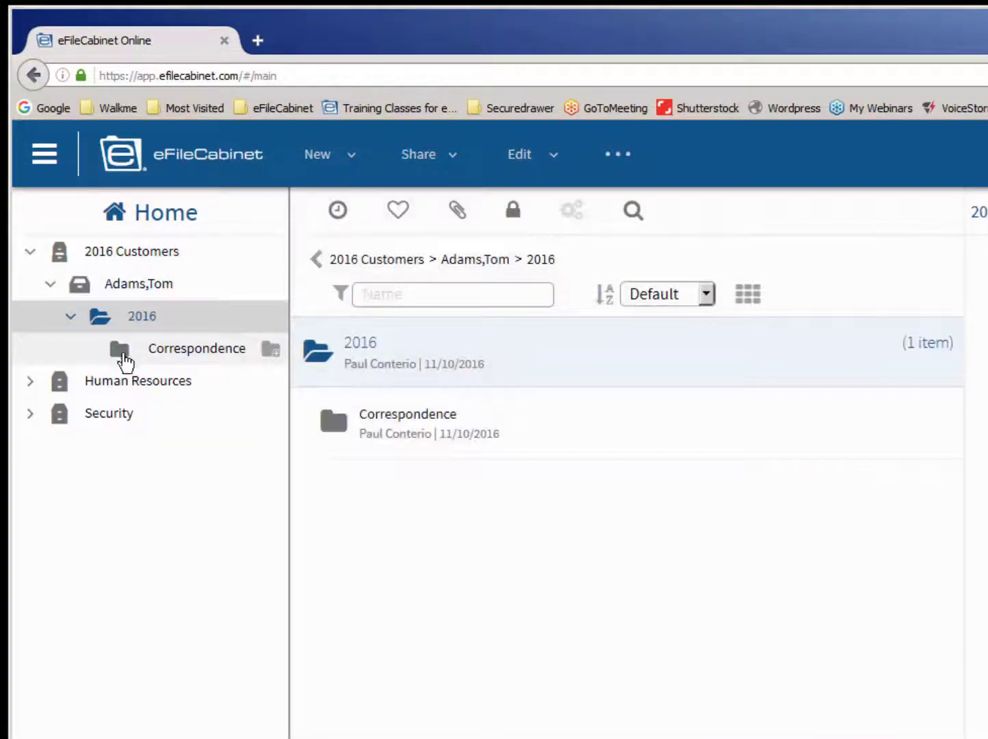
click(122, 358)
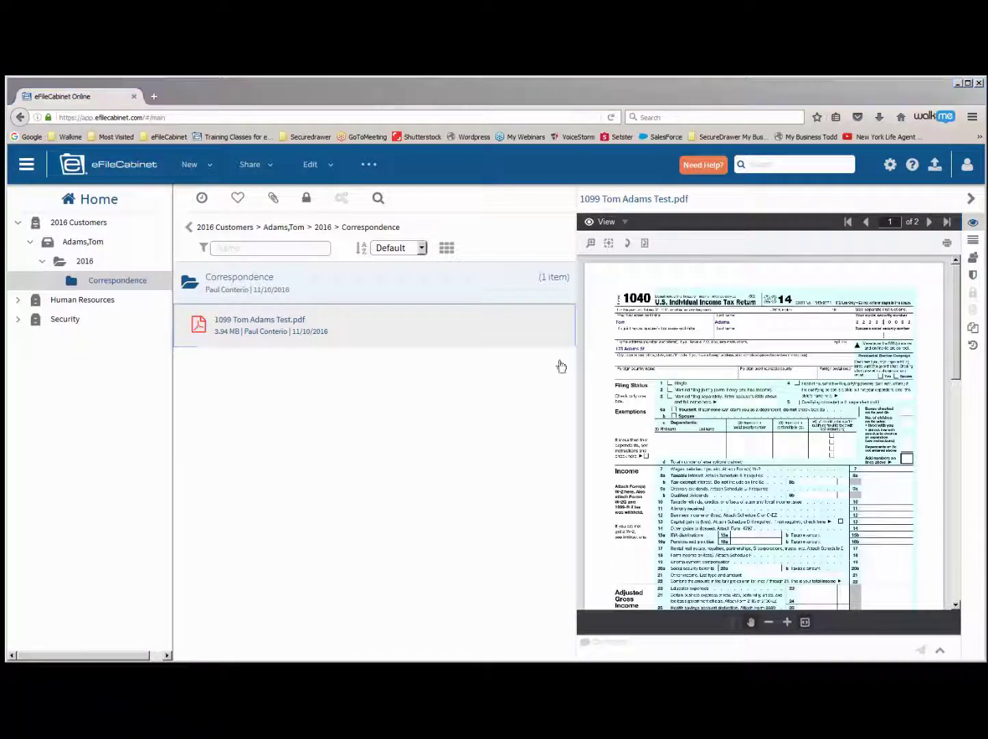
Log out of the restricted user's account.
click(967, 170)
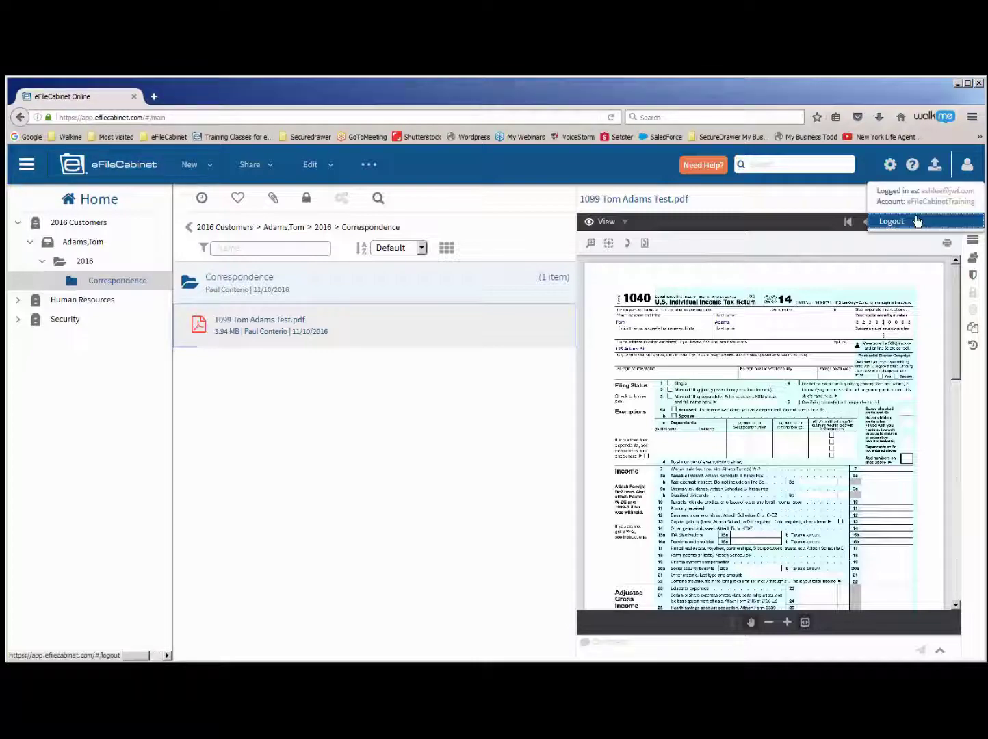